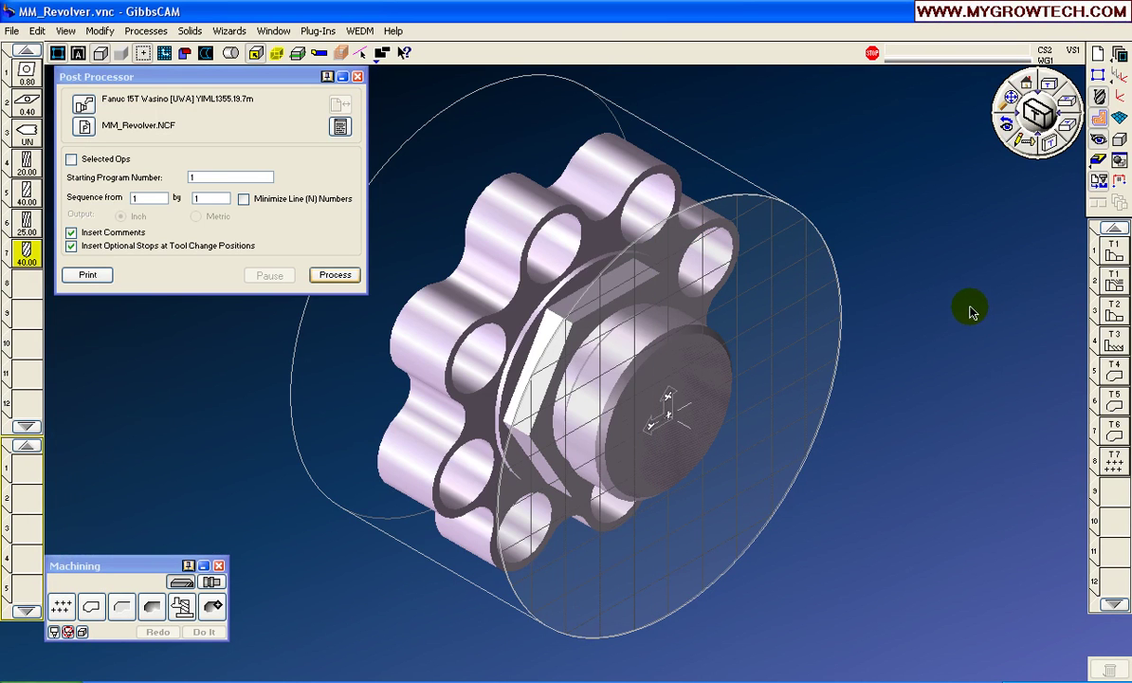
Select the T3 threading operation, switch to the MM_Revolver program in Notepad and search it for OPERATION 4
left_click(1116, 349)
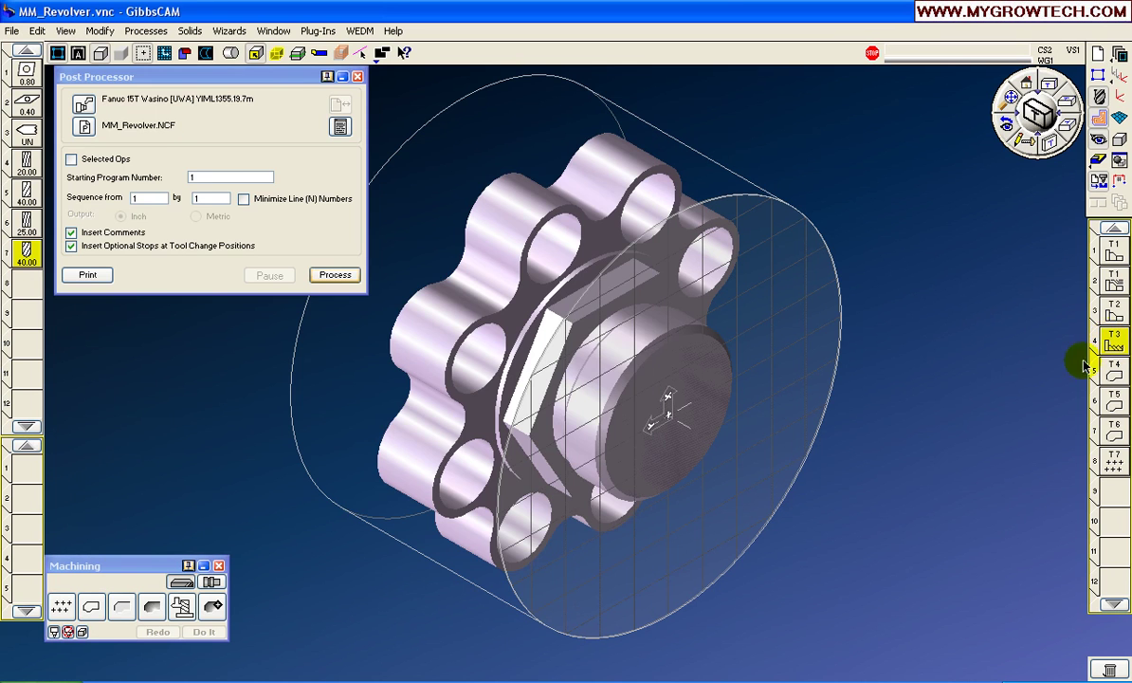
left_click(697, 668)
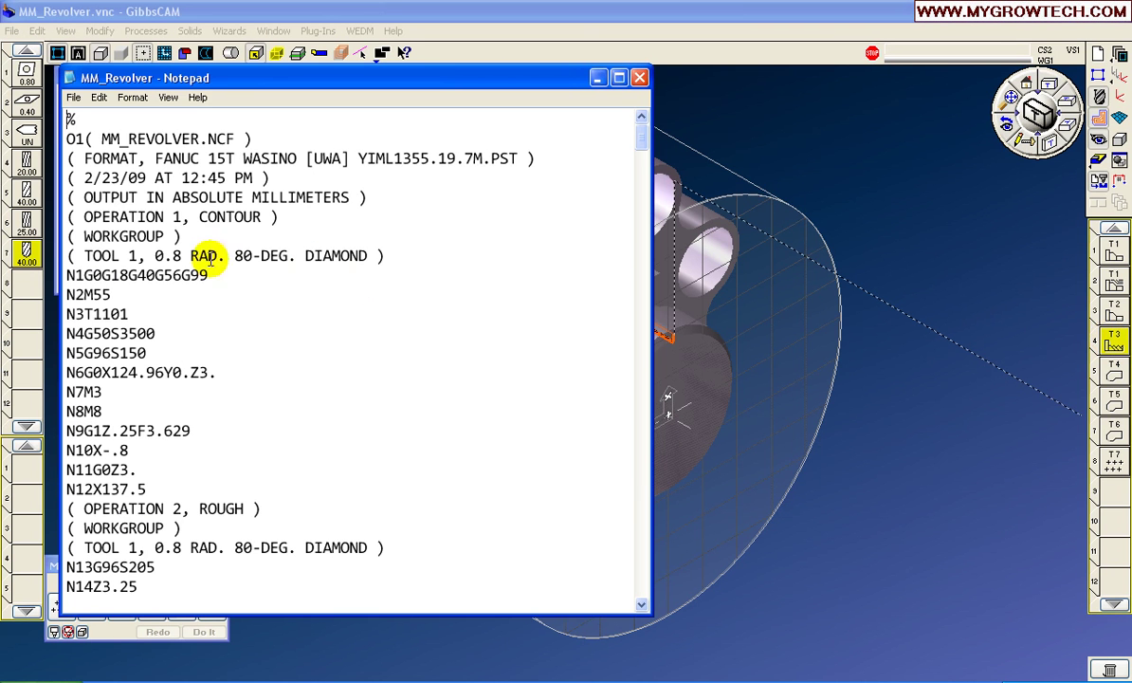
left_click_drag(83, 216, 187, 217)
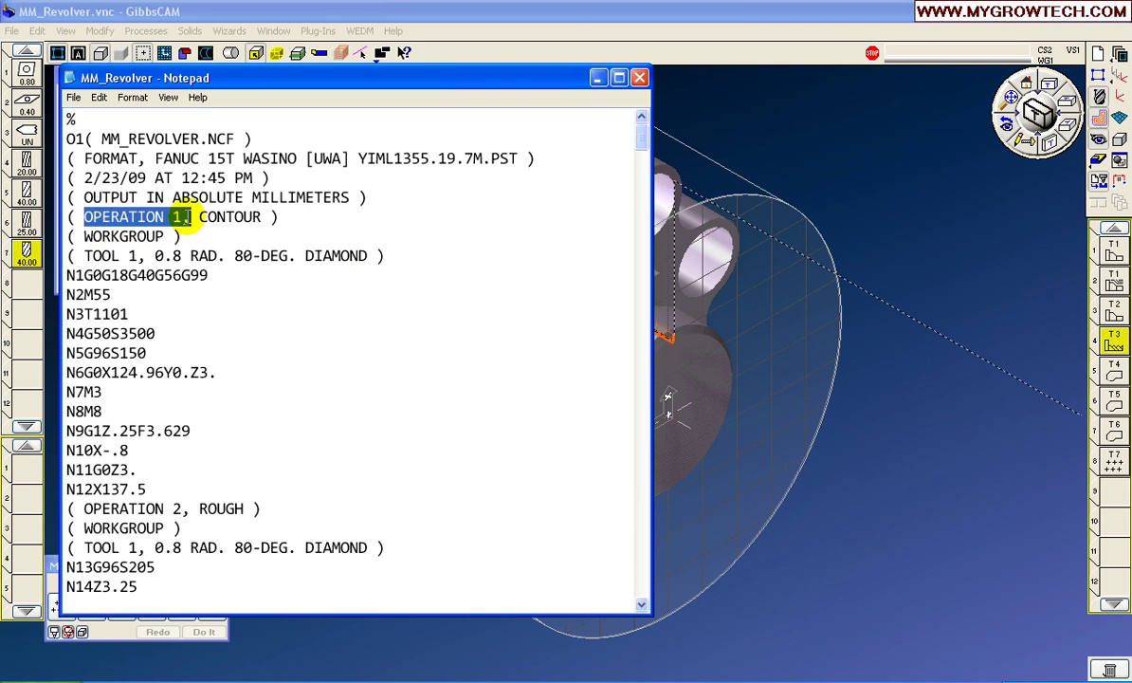
right_click(144, 220)
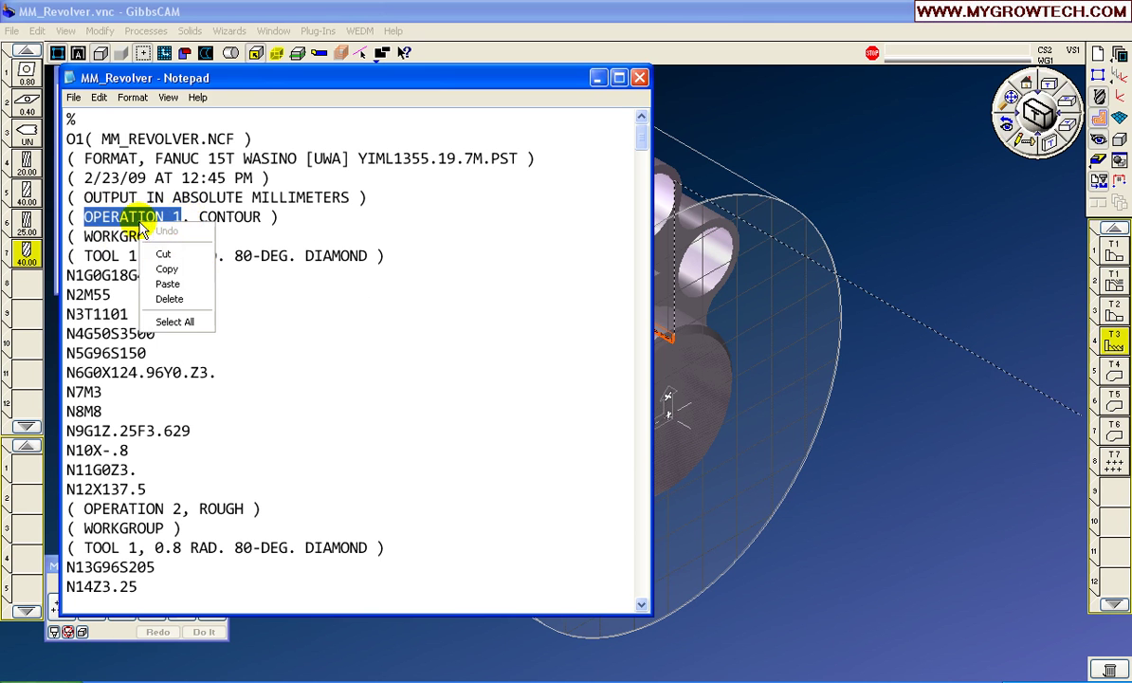
left_click(173, 270)
left_click(99, 96)
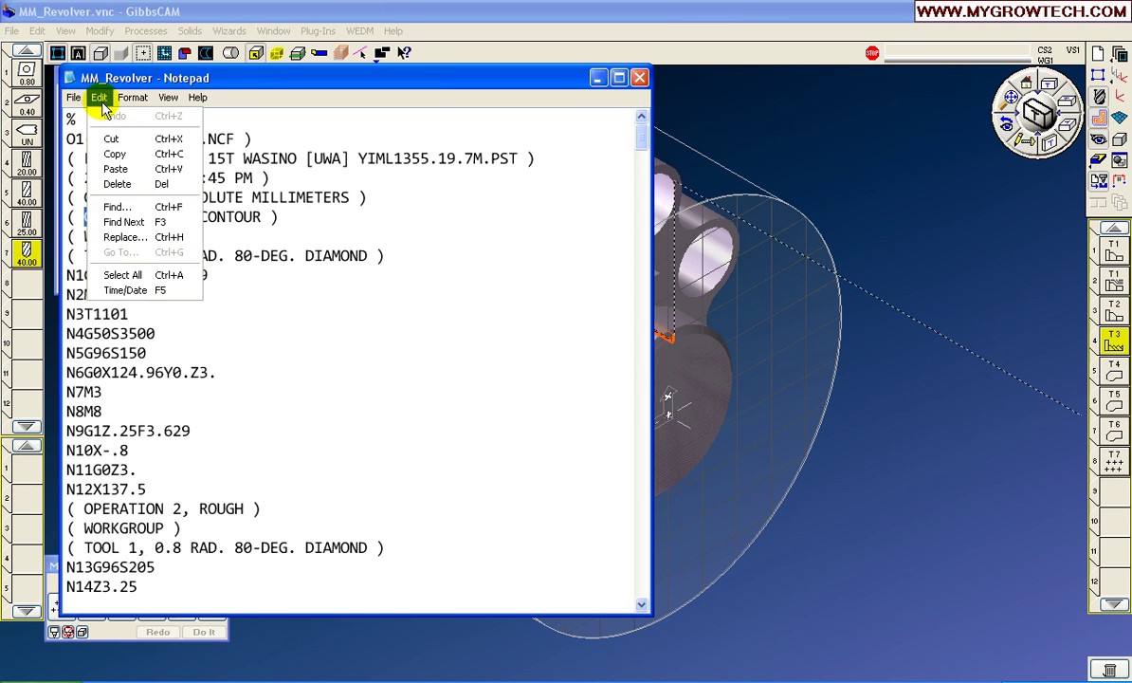
left_click(118, 206)
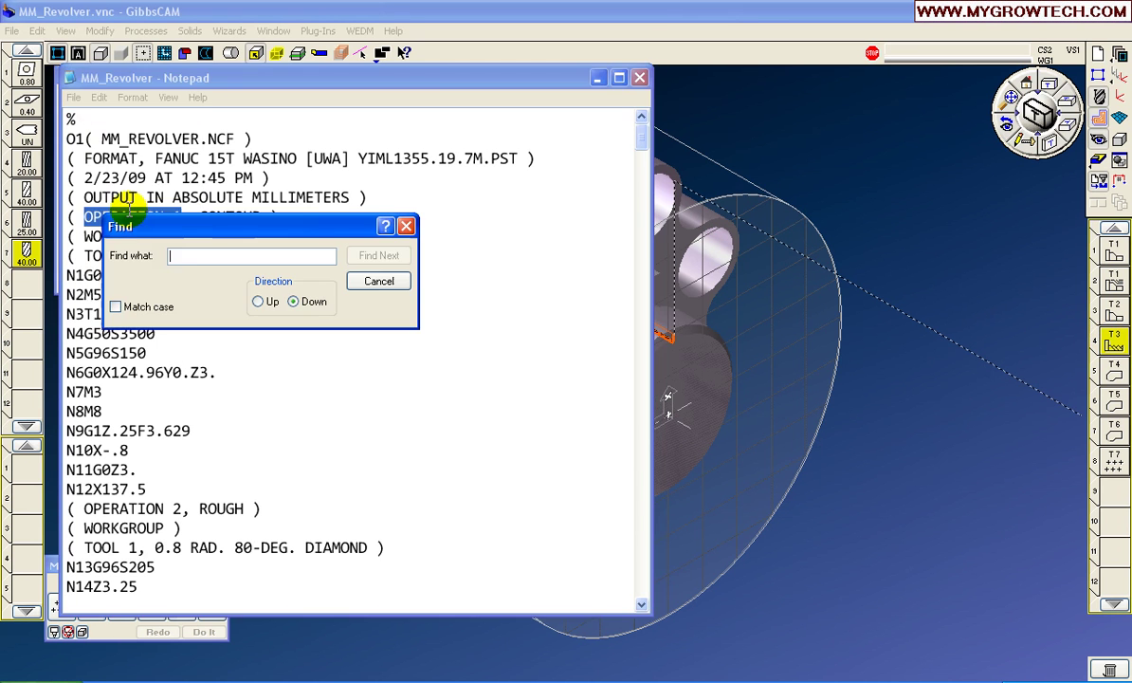
right_click(177, 258)
left_click(201, 314)
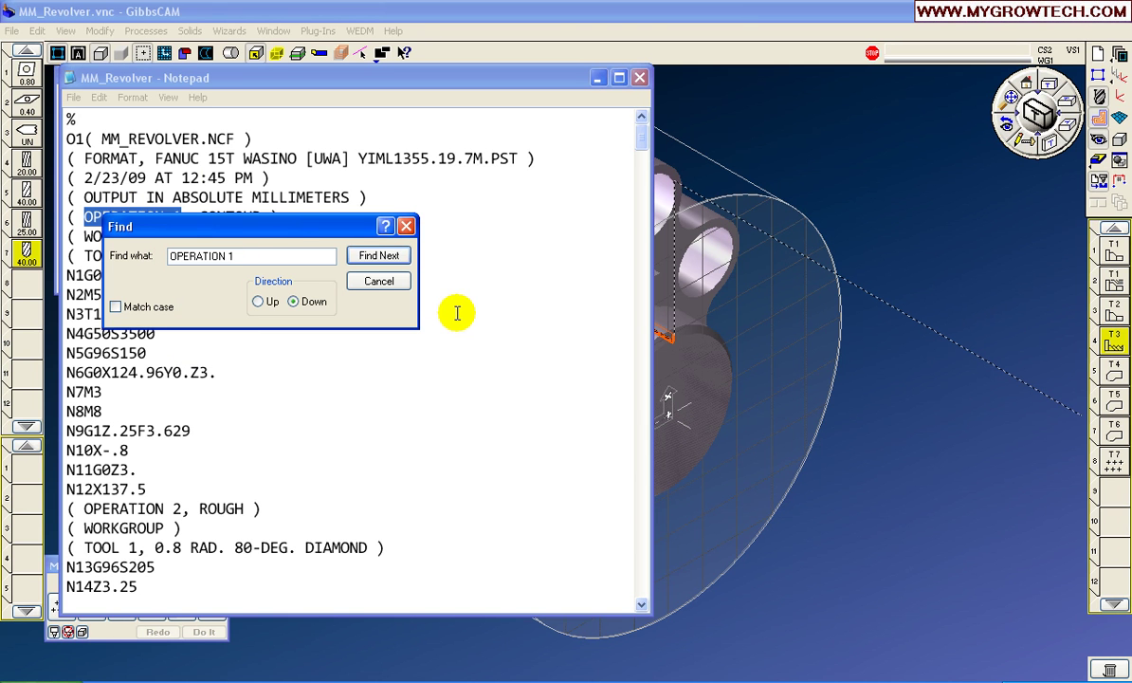
left_click(378, 255)
left_click(378, 282)
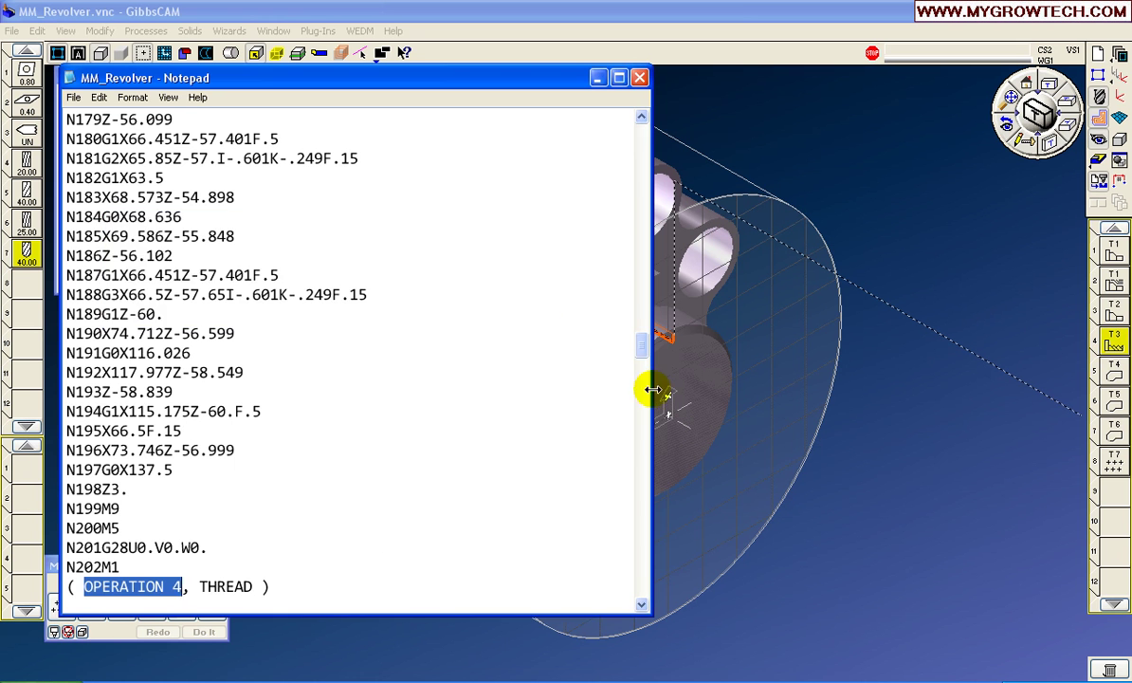
Highlight the G76 threading cycle code on line N211 of operation 4
scroll(462, 341, "down", 4)
scroll(463, 341, "down", 2)
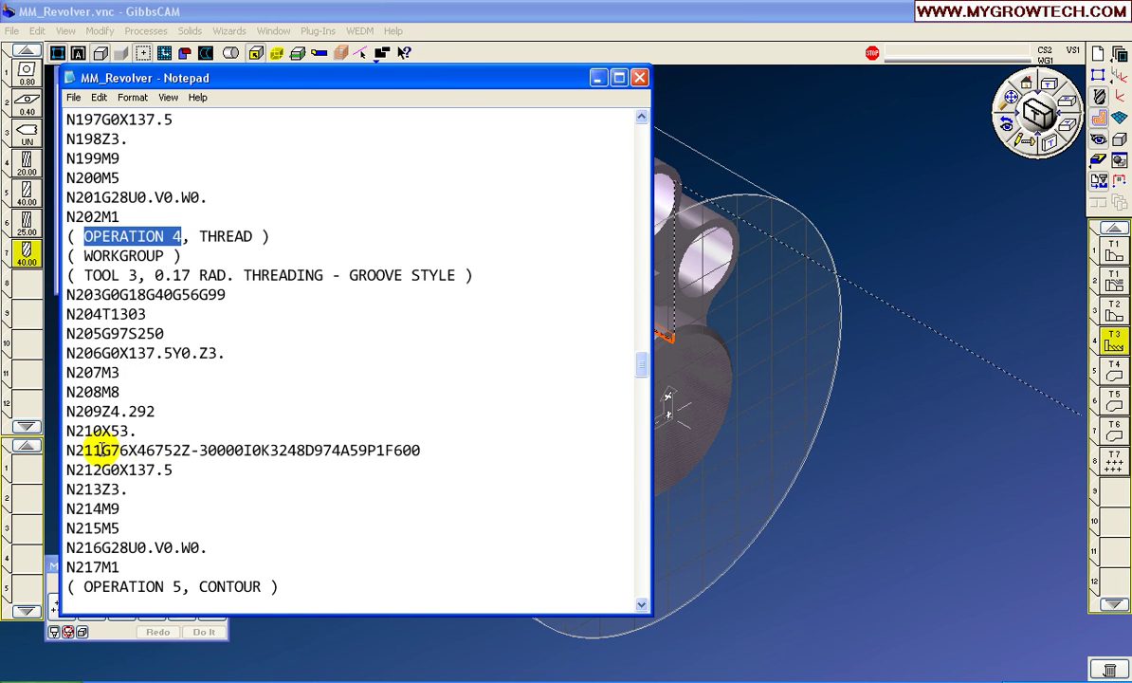
left_click_drag(100, 451, 417, 456)
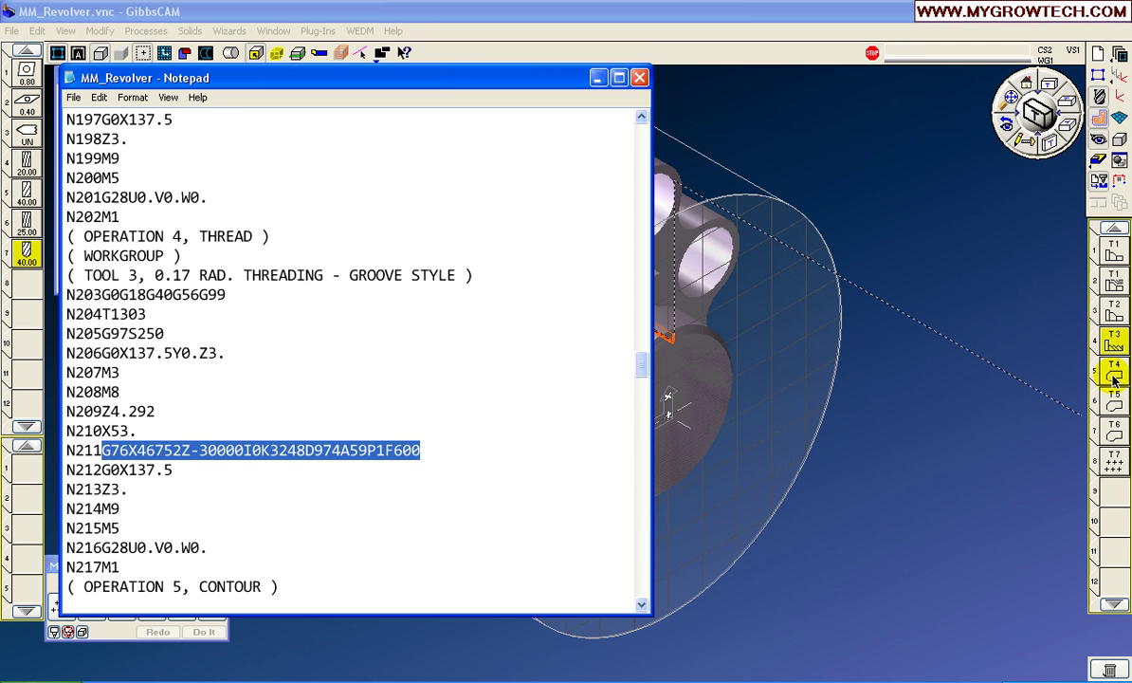
Examine the start of operation 5, the contour with tool 4, and highlight its C0. rotary position on line N225
scroll(429, 391, "down", 3)
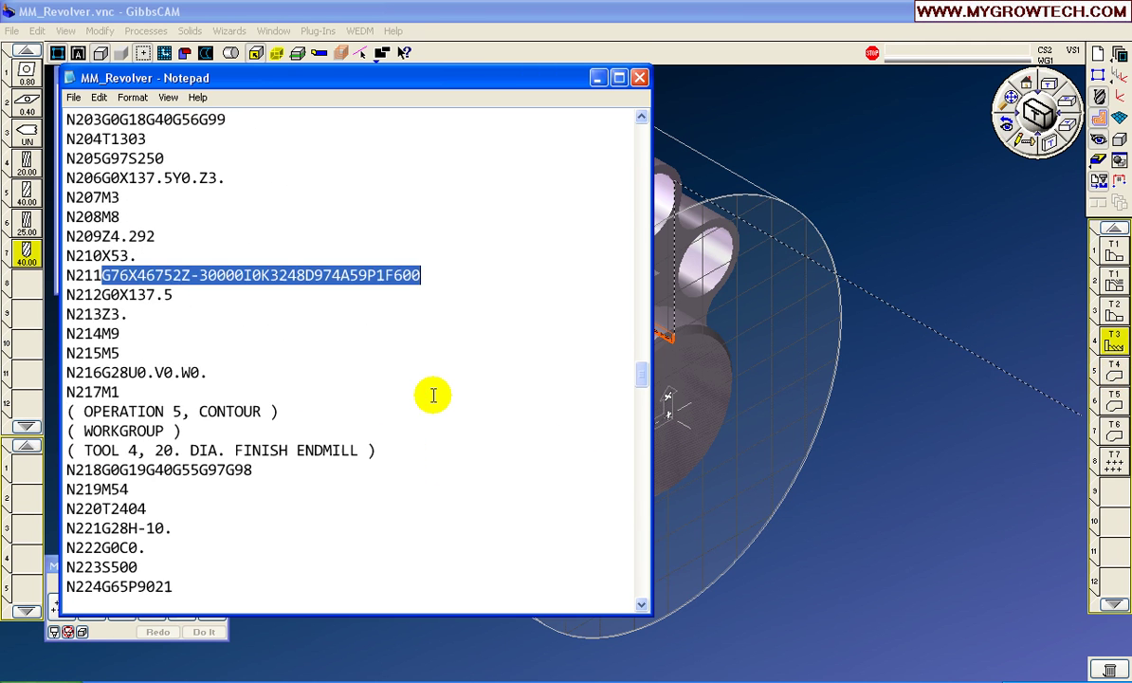
scroll(433, 396, "down", 2)
scroll(432, 395, "down", 1)
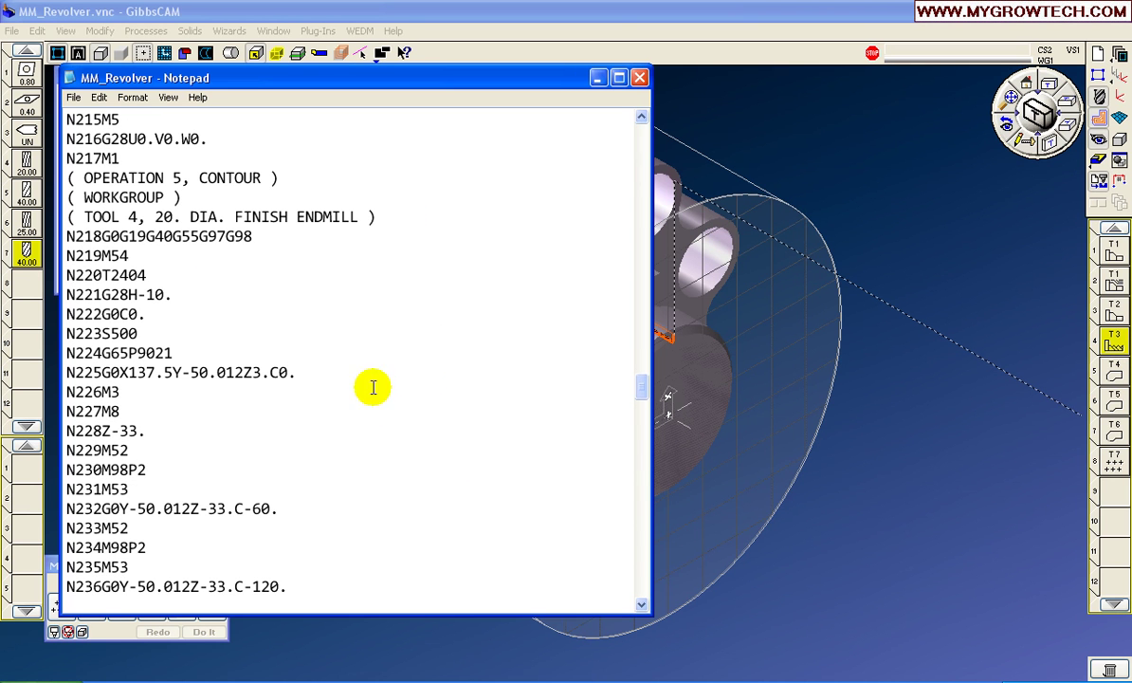
left_click_drag(263, 372, 371, 371)
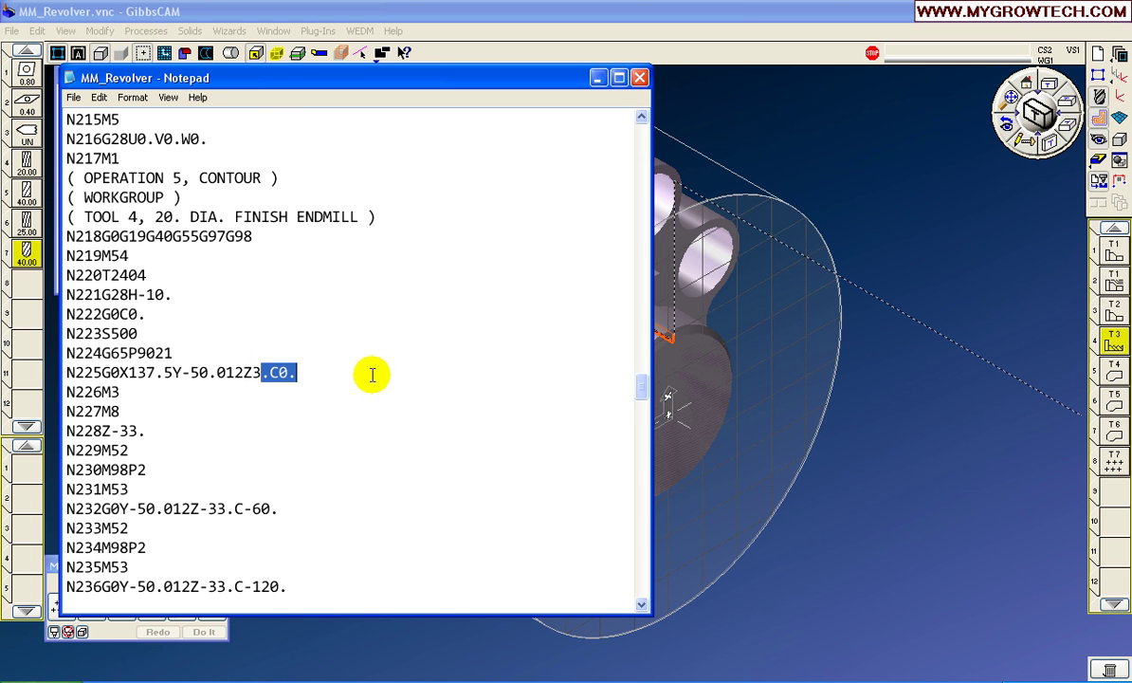
scroll(372, 375, "down", 2)
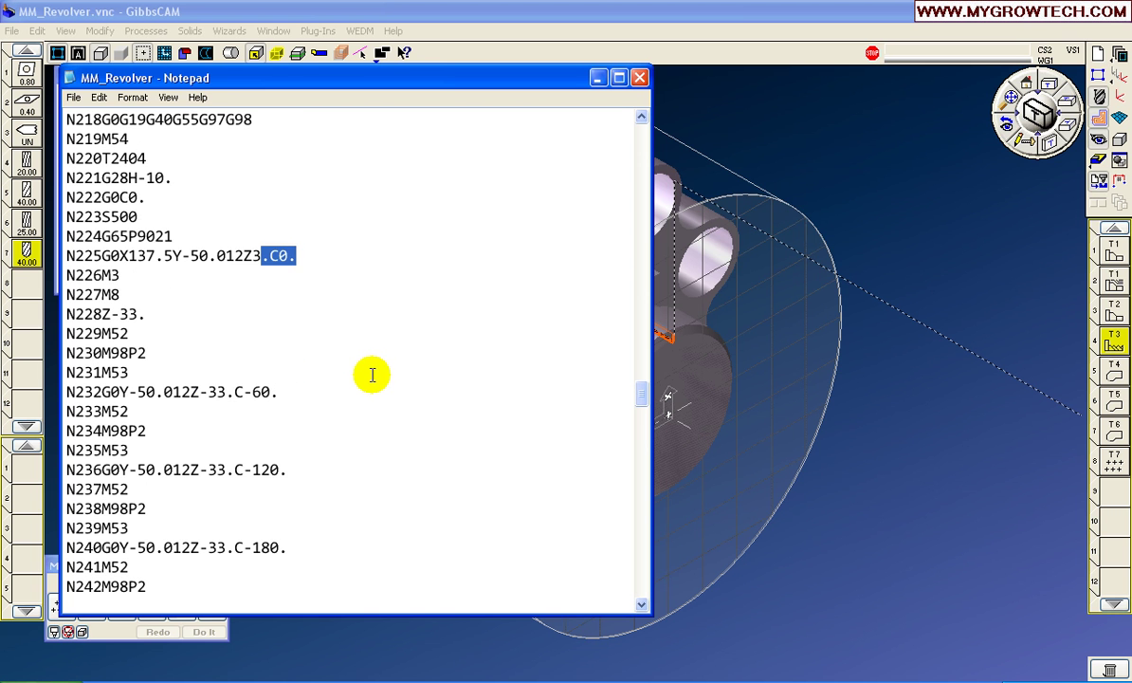
Trace operation 5's M98P2 calls and its C-60. and C-120. indexing, and highlight the code of subprogram 2
left_click_drag(101, 353, 144, 352)
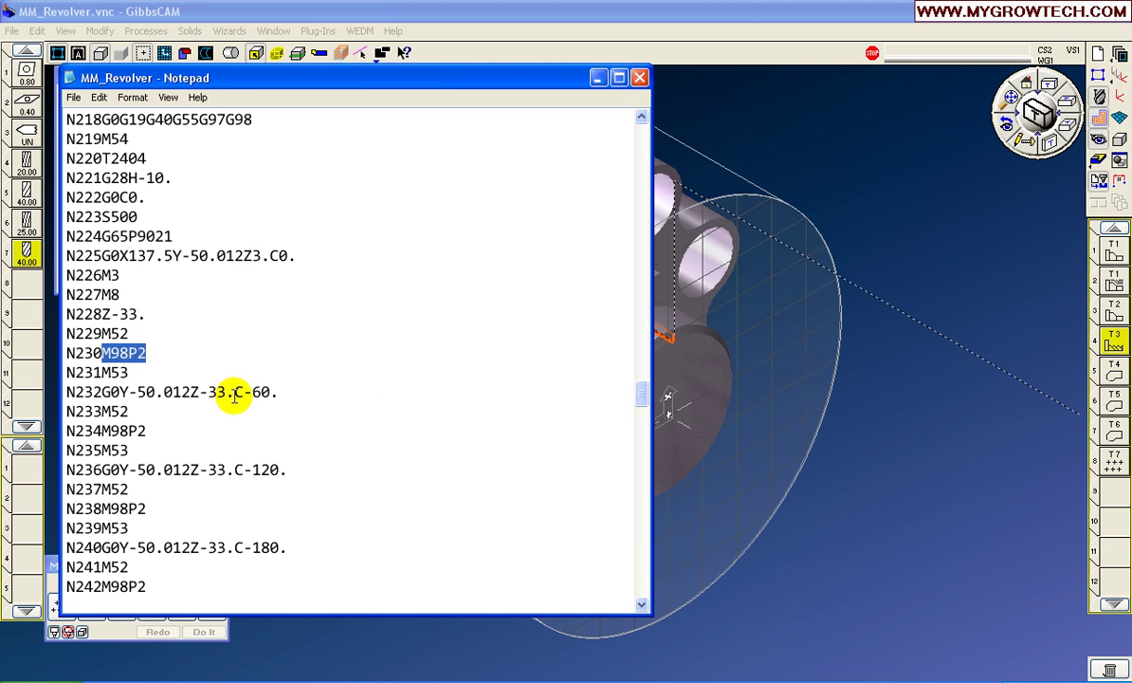
left_click_drag(235, 394, 271, 393)
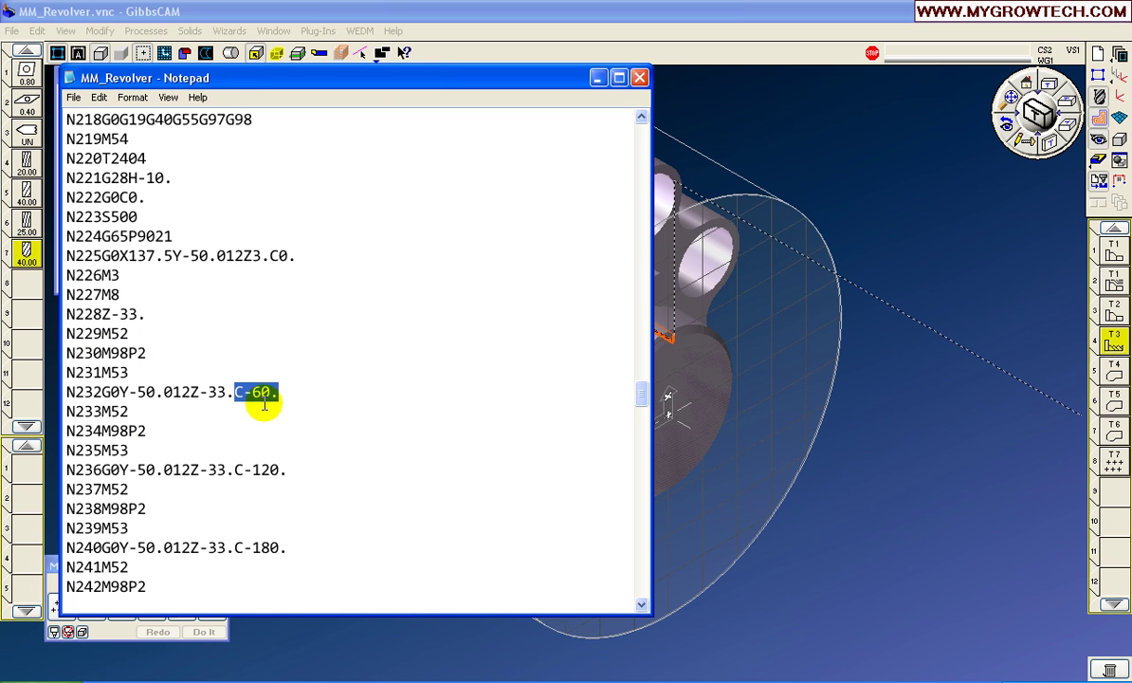
left_click_drag(101, 431, 148, 430)
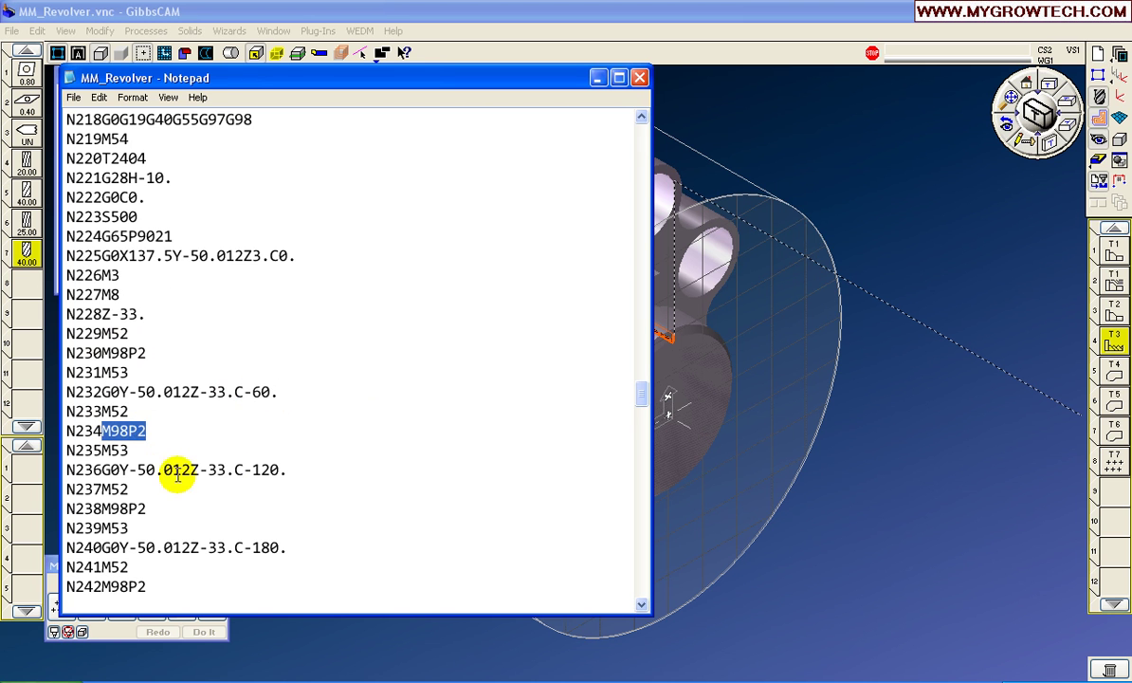
left_click_drag(226, 471, 286, 469)
scroll(259, 547, "down", 4)
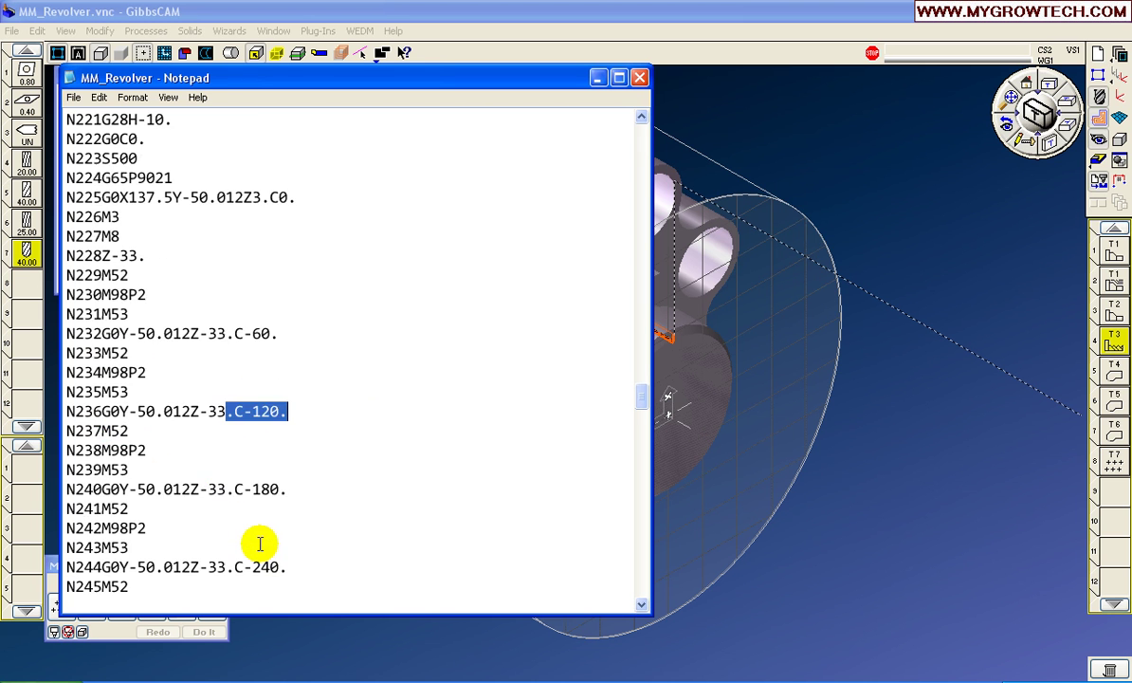
scroll(260, 544, "down", 1)
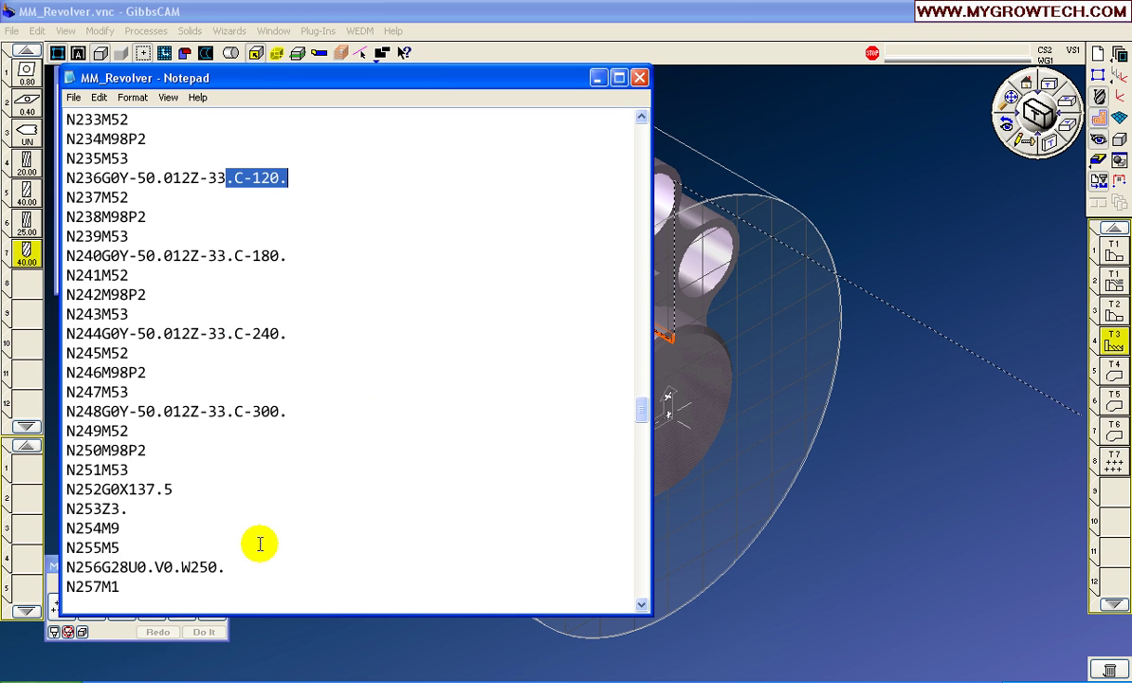
left_click_drag(644, 411, 646, 571)
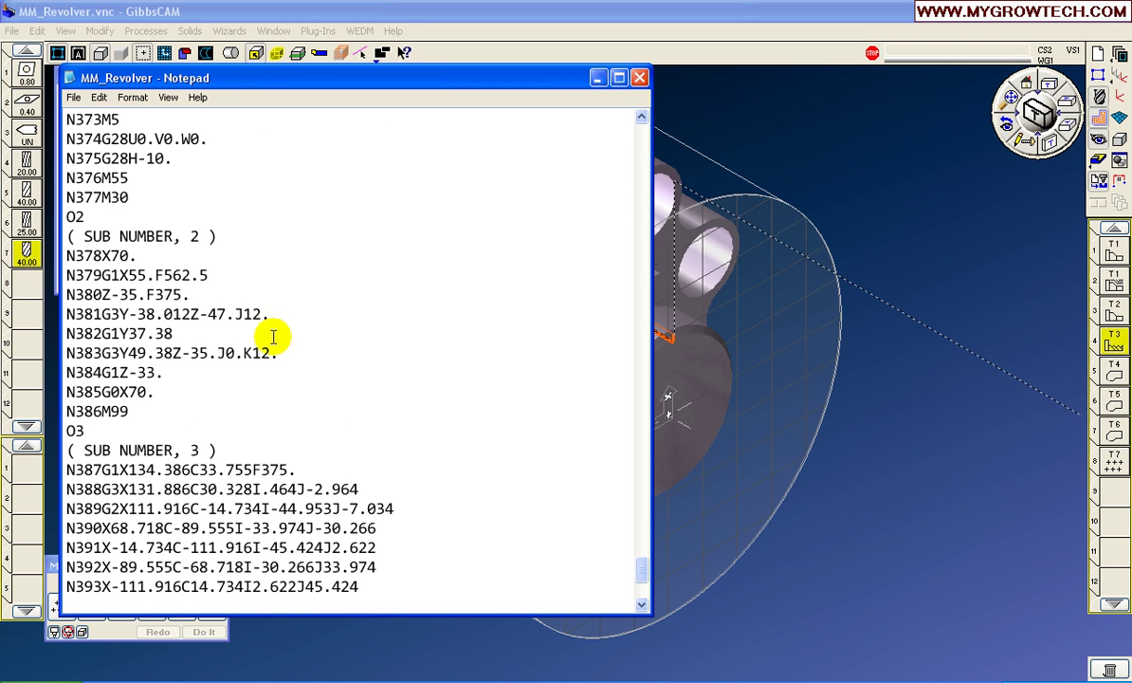
left_click_drag(68, 236, 234, 404)
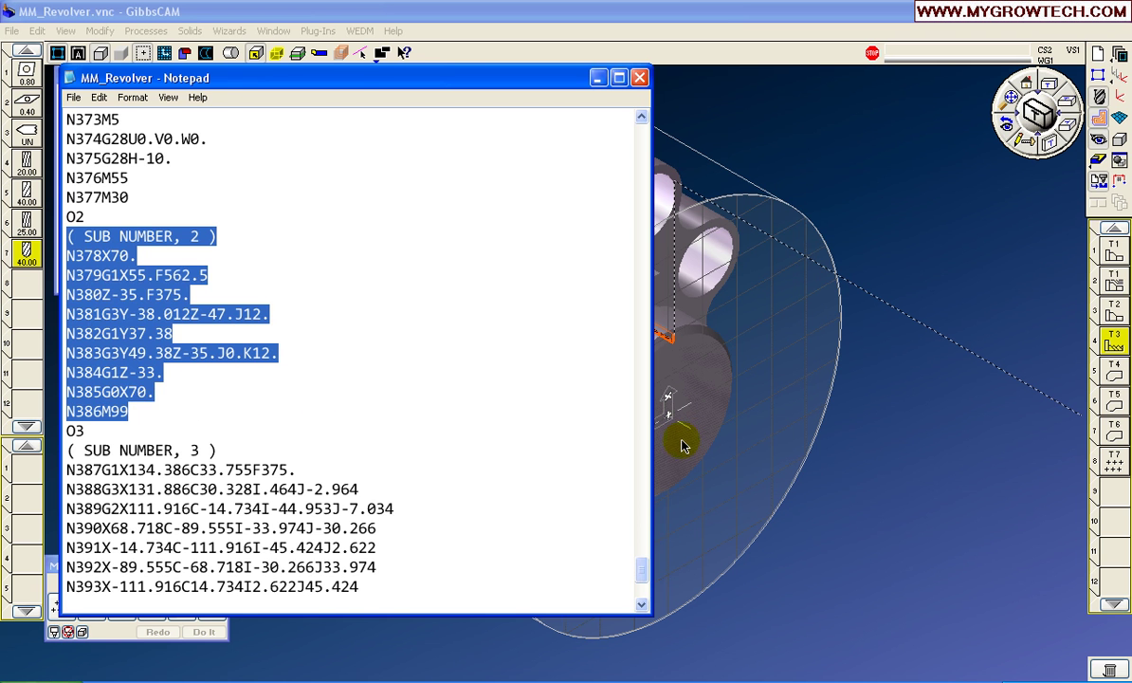
Examine operation 6, highlighting its heading, the C0. position, the combined X and C move on line N265, and the M98P3 call
left_click_drag(641, 573, 599, 296)
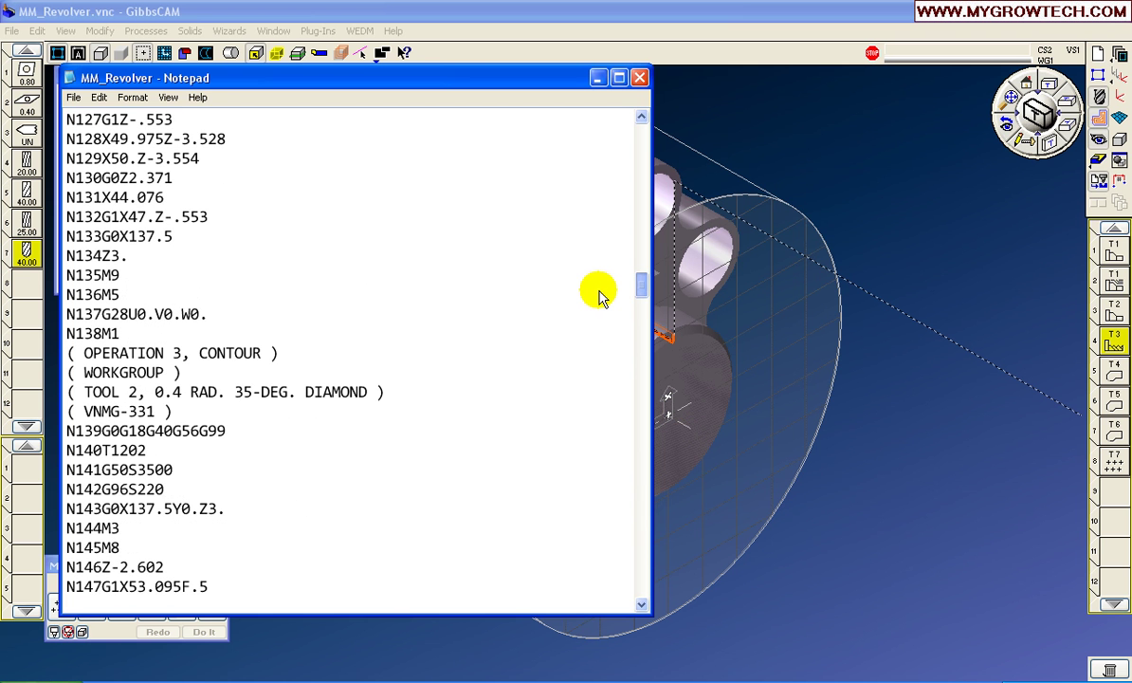
left_click_drag(599, 296, 607, 445)
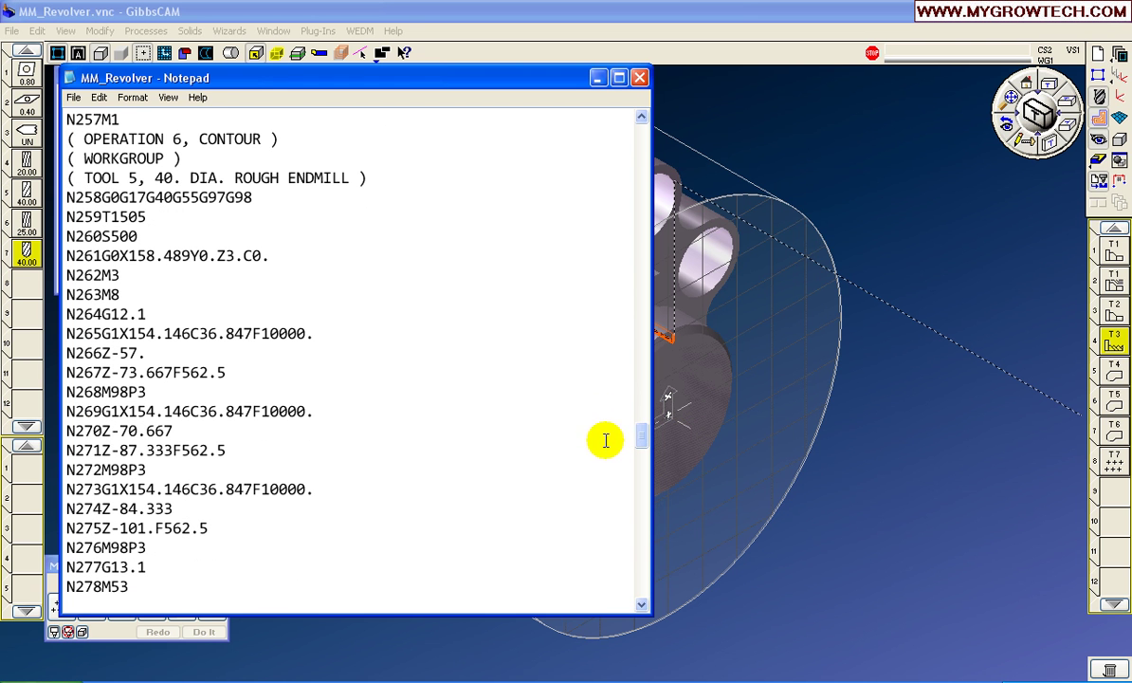
left_click_drag(83, 140, 209, 147)
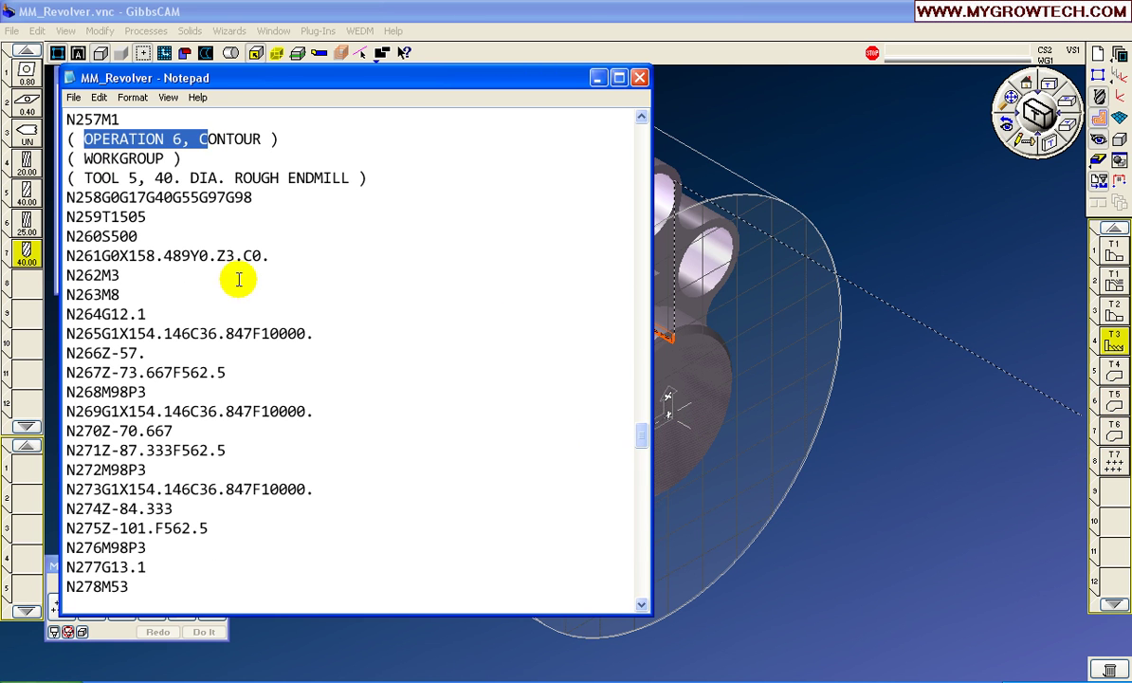
left_click_drag(243, 255, 261, 255)
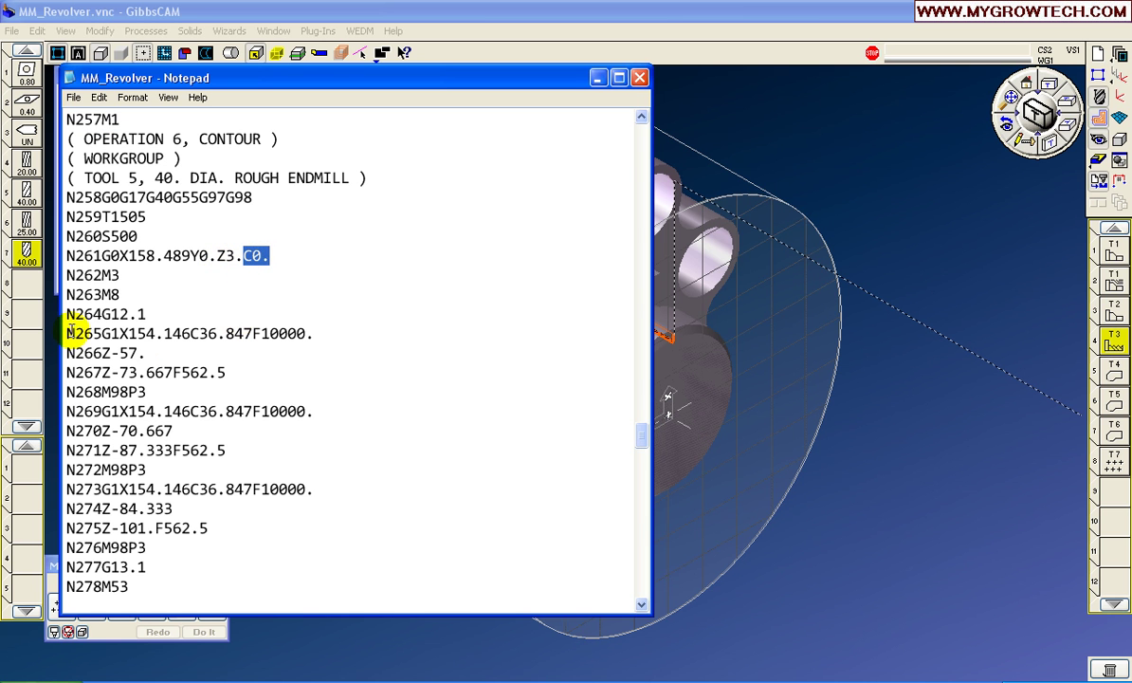
left_click_drag(70, 332, 307, 334)
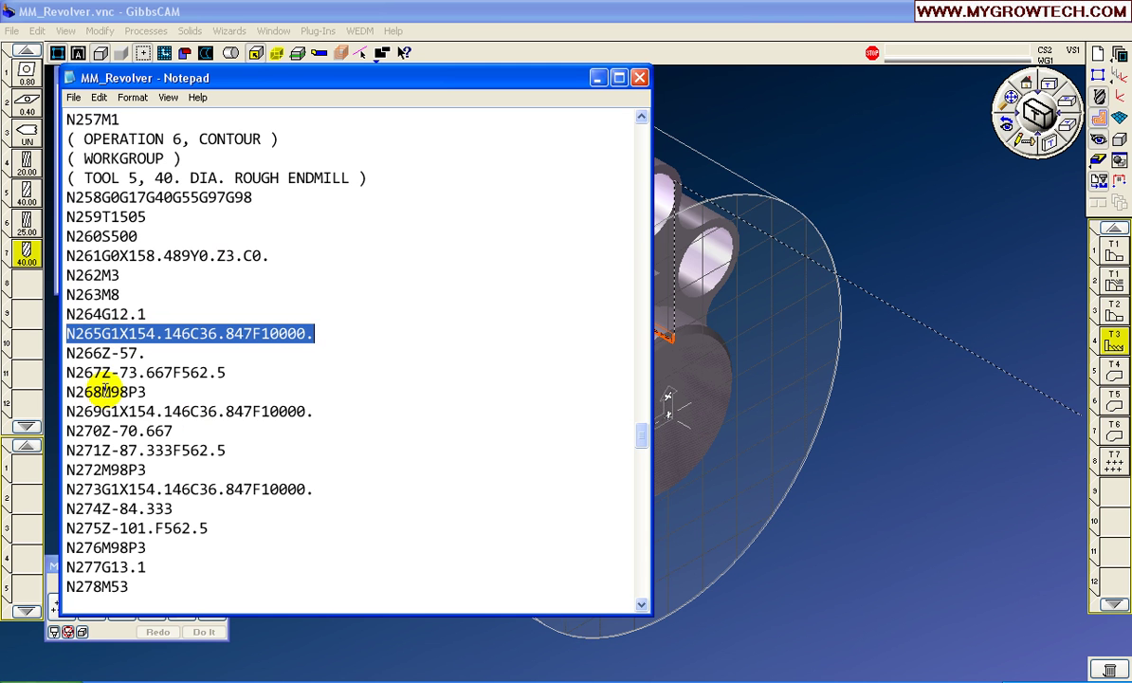
left_click_drag(101, 391, 145, 391)
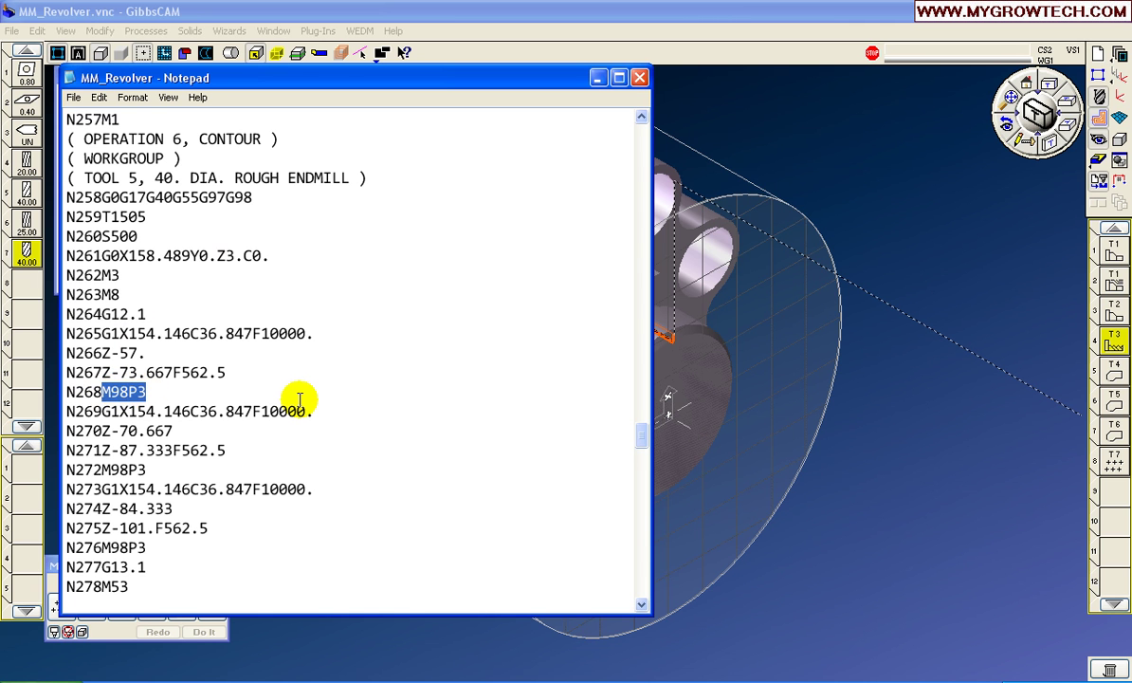
Examine the code of subprogram 3 at the end of the program and highlight the G2 arc move on line N389
scroll(352, 369, "down", 8)
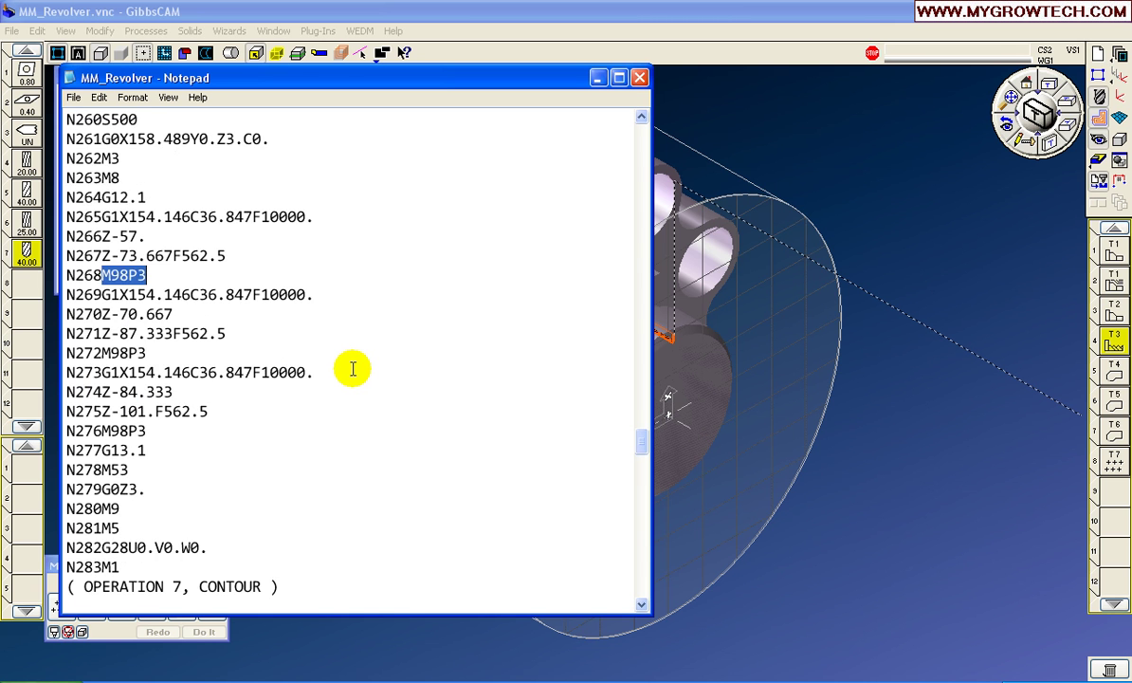
scroll(356, 370, "up", 1)
scroll(356, 370, "up", 3)
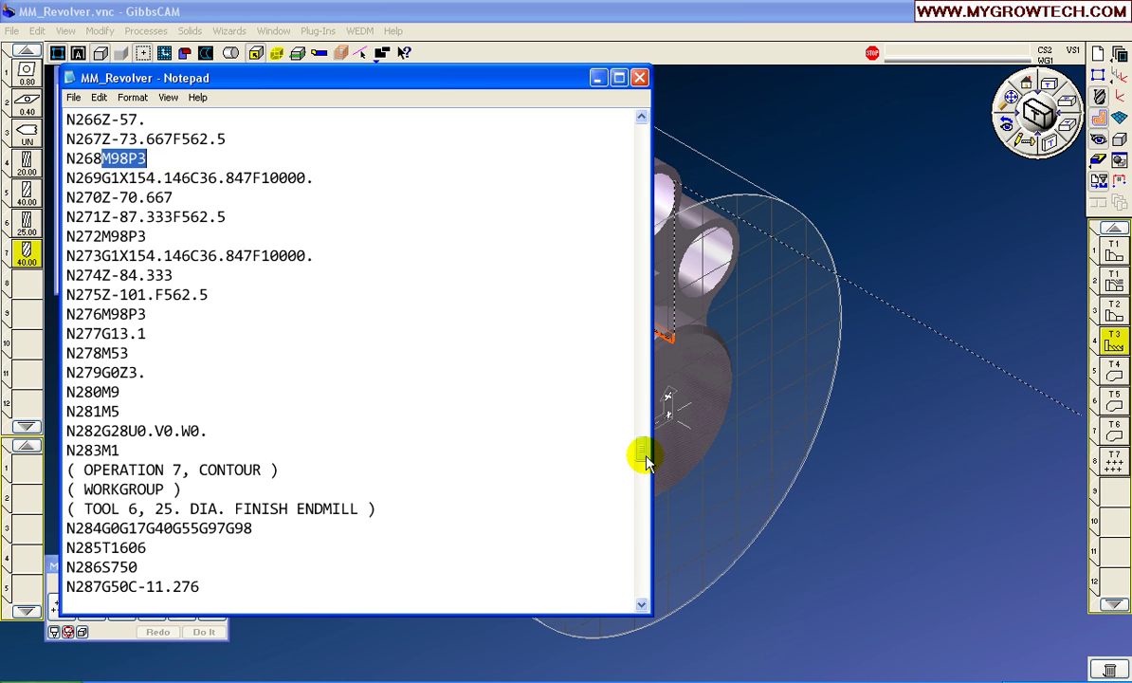
left_click_drag(642, 452, 645, 589)
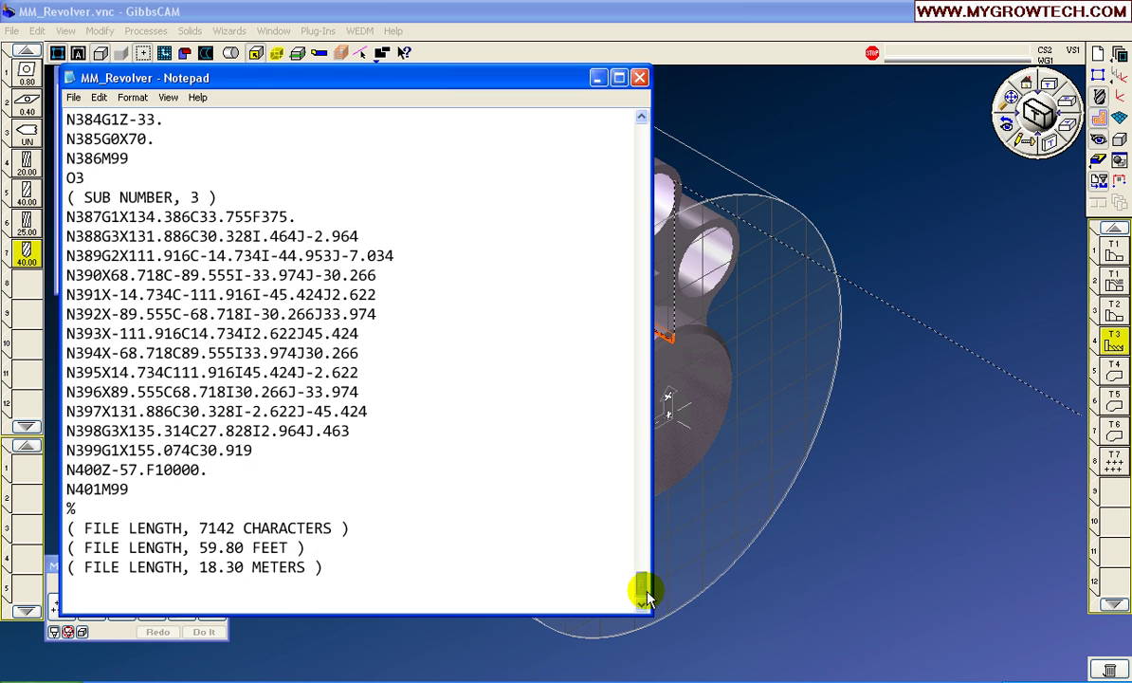
left_click_drag(69, 197, 434, 460)
left_click(435, 462)
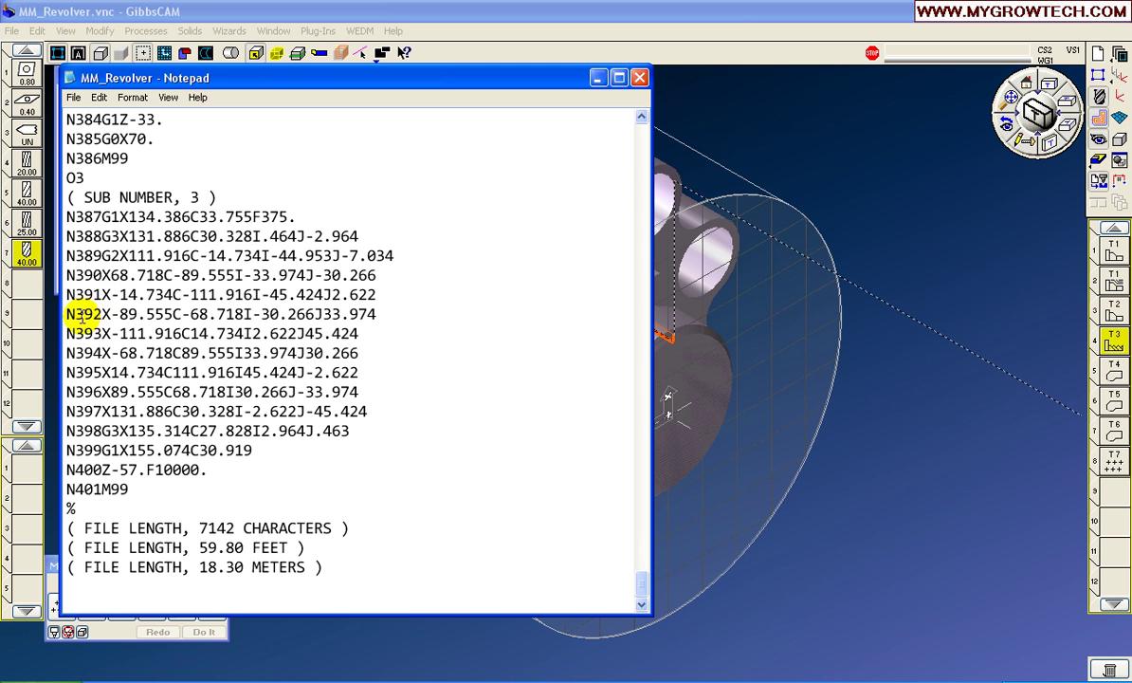
left_click_drag(101, 255, 392, 256)
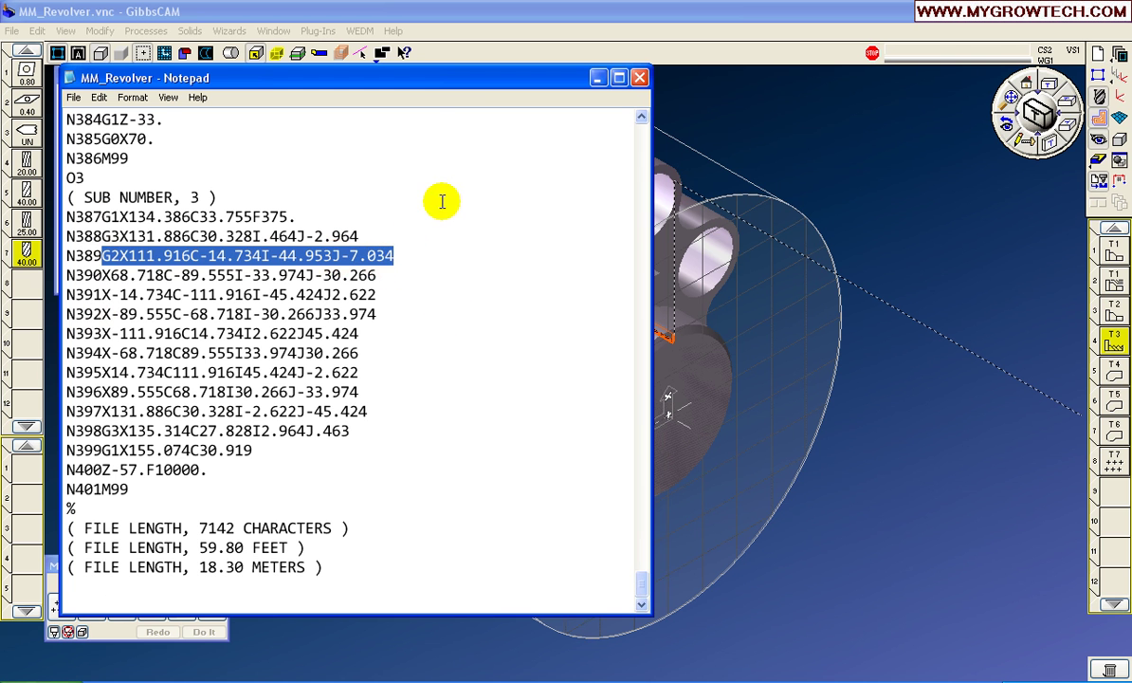
Examine operation 8, the holes with the 40 mm drill, highlighting its heading and the C390. position on line N327
left_click_drag(641, 580, 644, 510)
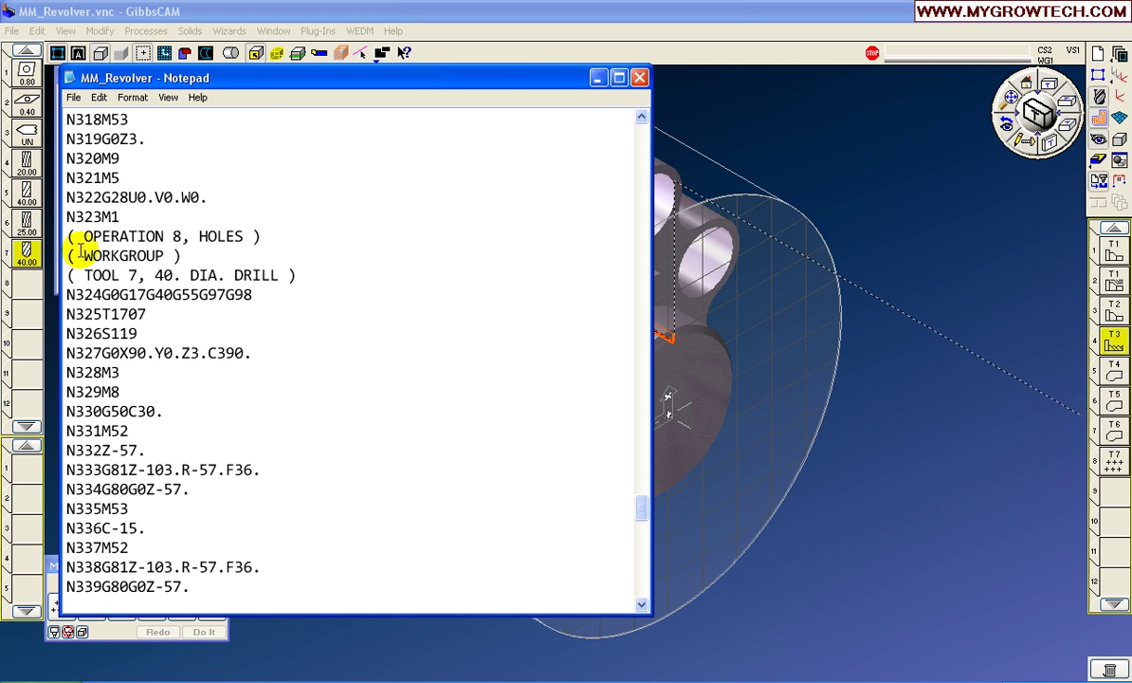
left_click_drag(84, 237, 294, 284)
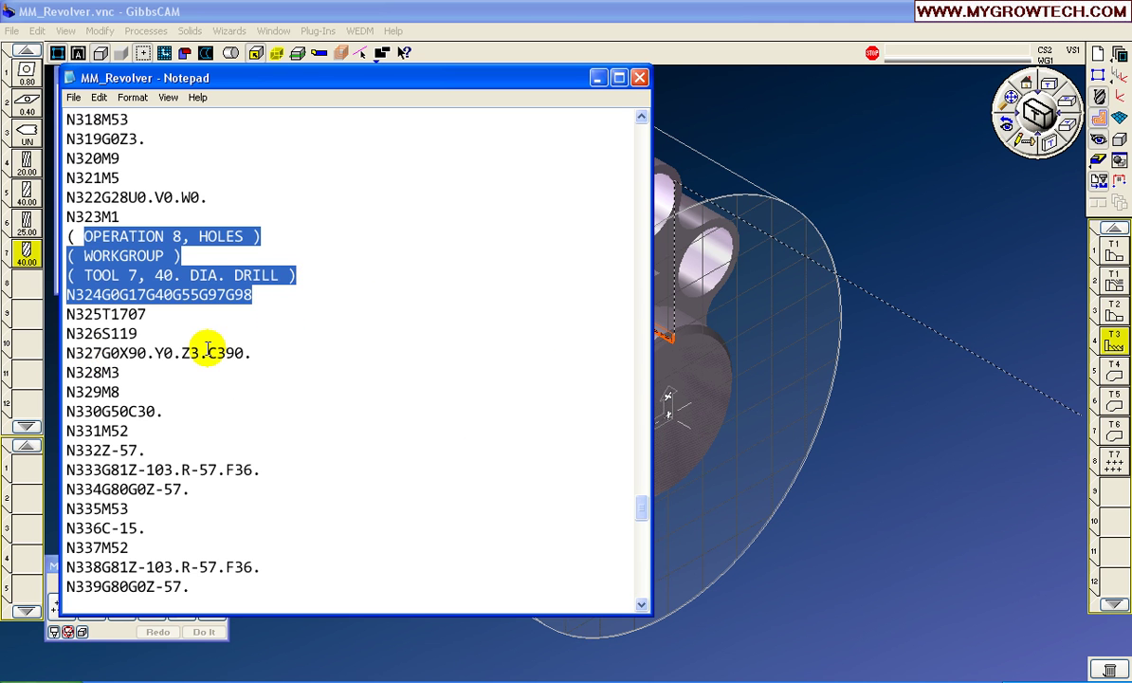
left_click_drag(207, 353, 251, 352)
scroll(294, 429, "down", 1)
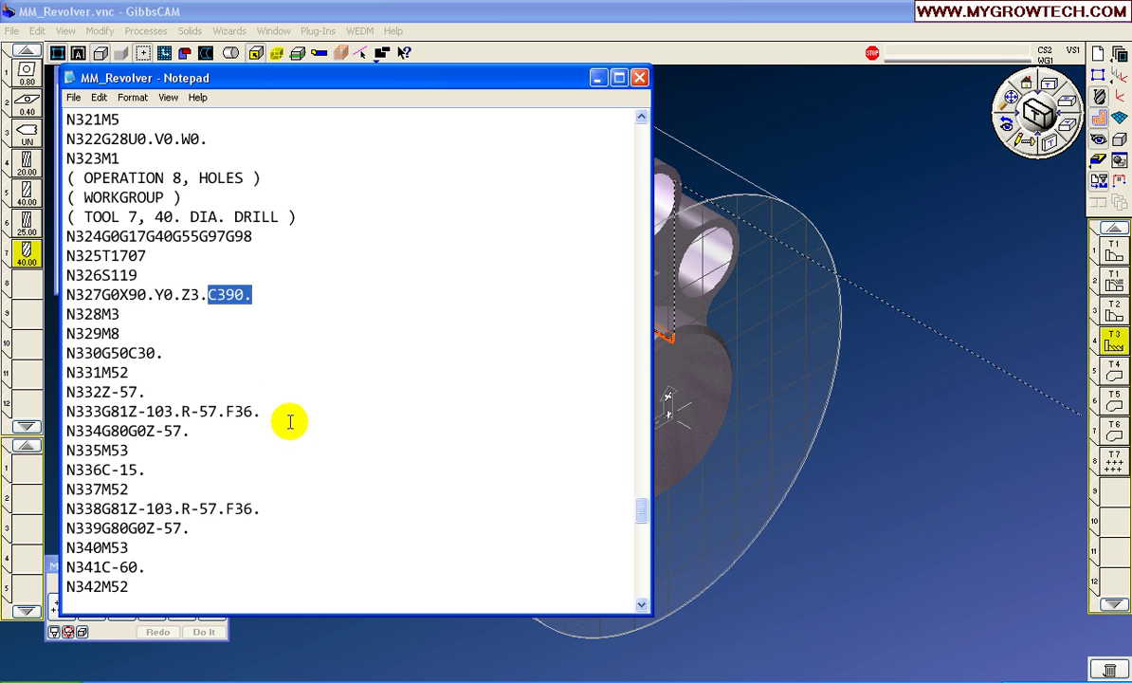
Examine operation 8's drilling cycles and C-axis indexing to the end, highlighting C30. on line N330 and C-60. on line N341
left_click_drag(128, 352, 163, 353)
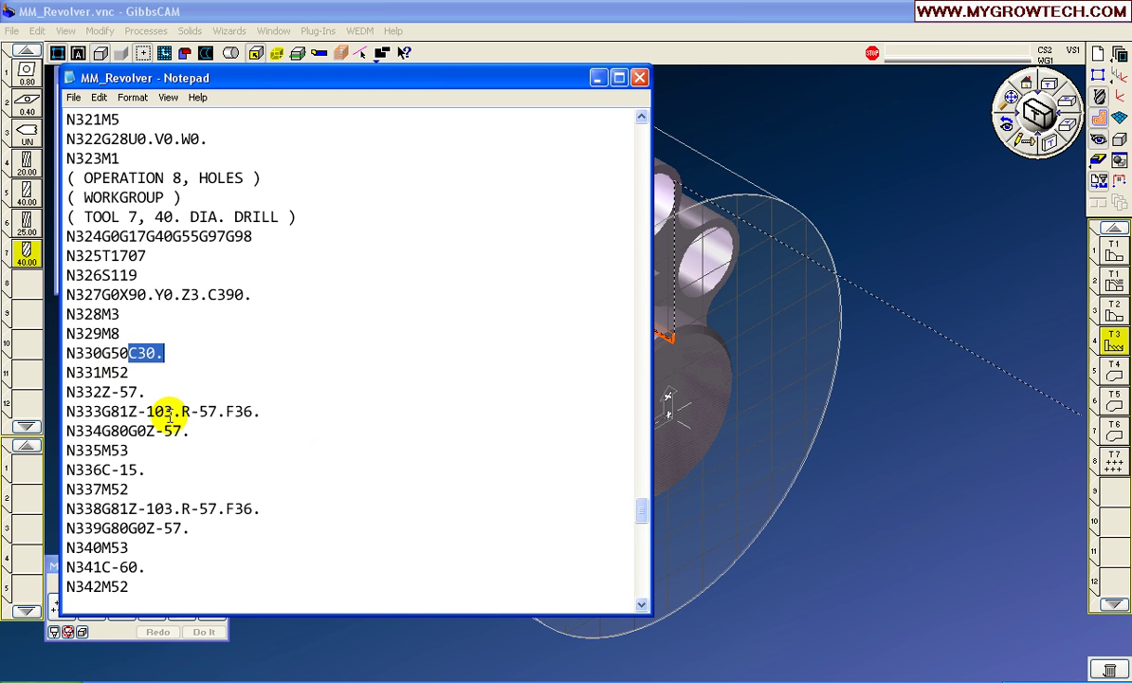
scroll(189, 430, "down", 2)
left_click(99, 450)
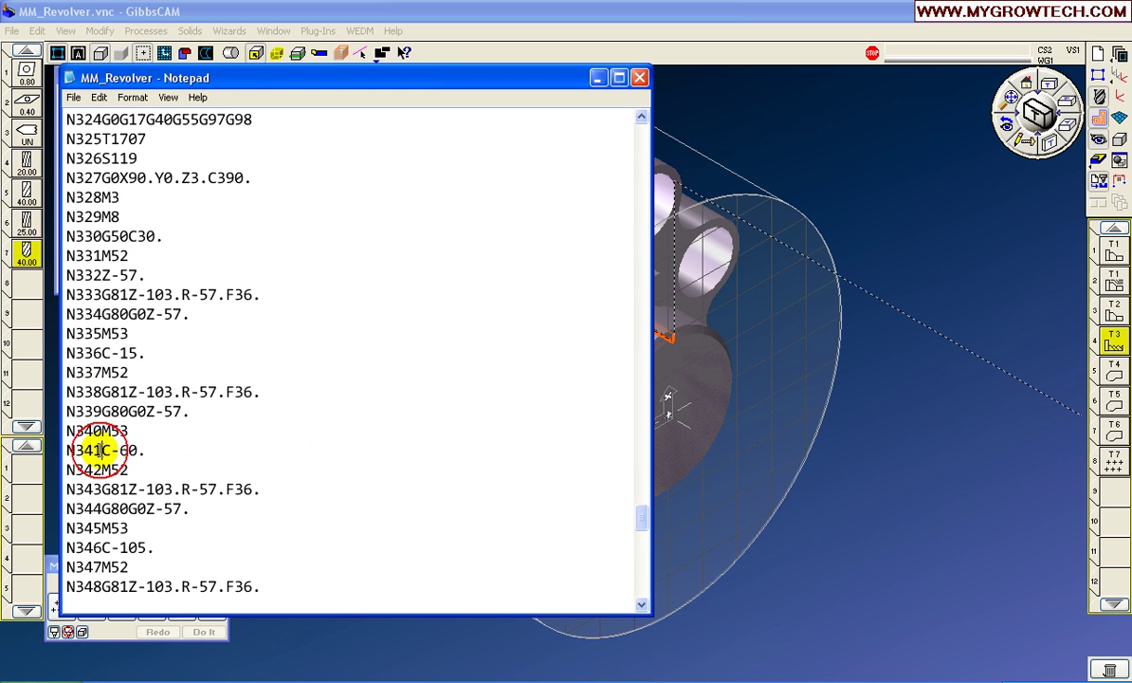
left_click_drag(99, 451, 149, 450)
scroll(221, 450, "down", 3)
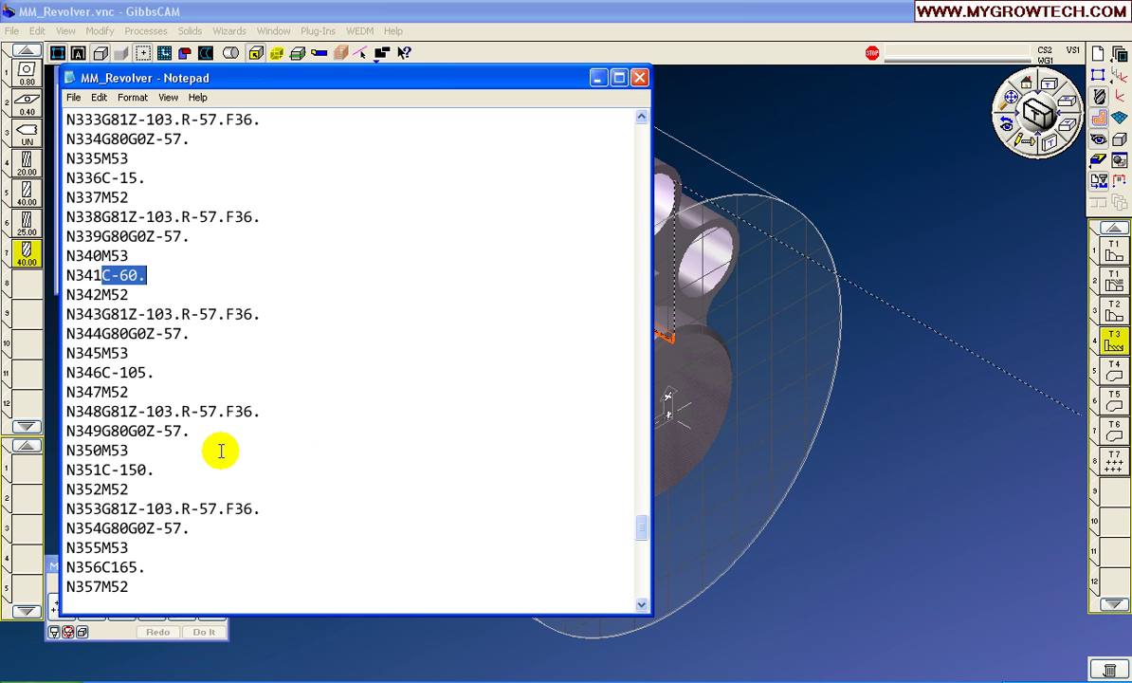
scroll(221, 450, "down", 4)
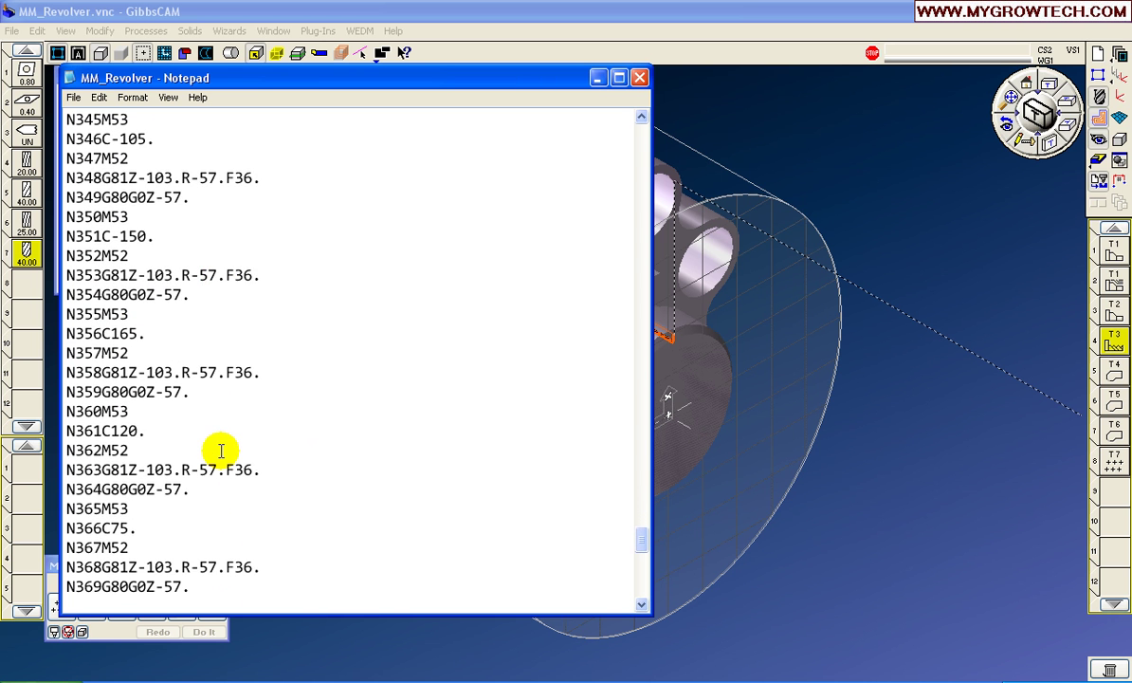
scroll(220, 451, "down", 1)
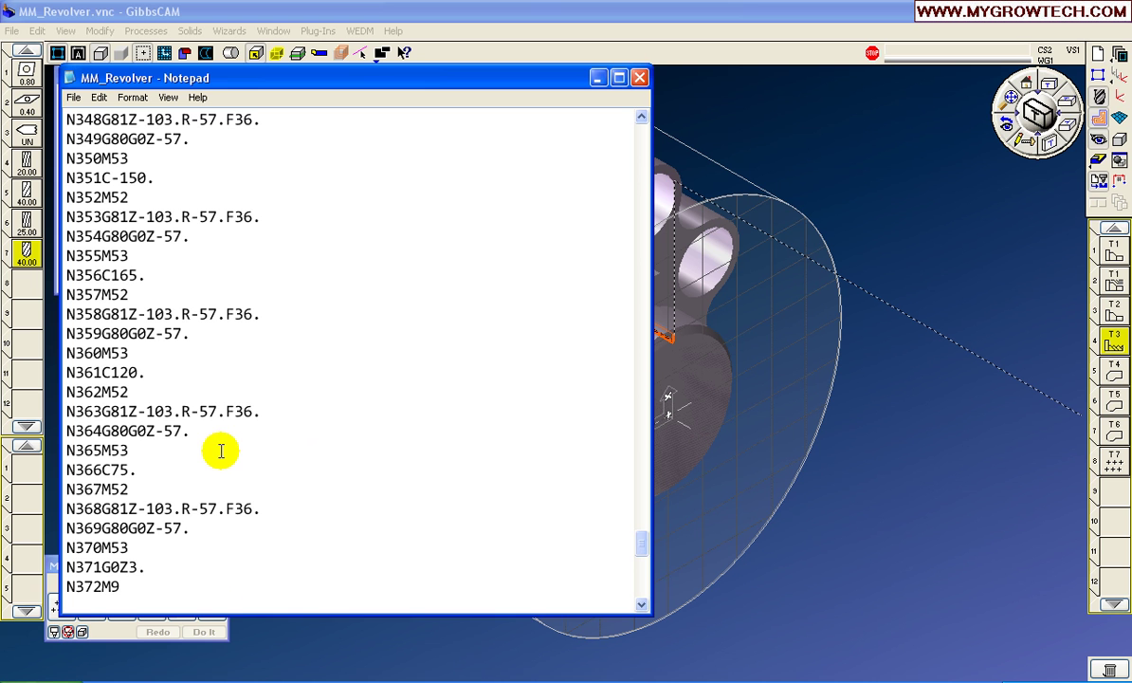
Close the NC program listing and the post processor, and generate a Part Report with the Reporter plug-in
left_click(640, 78)
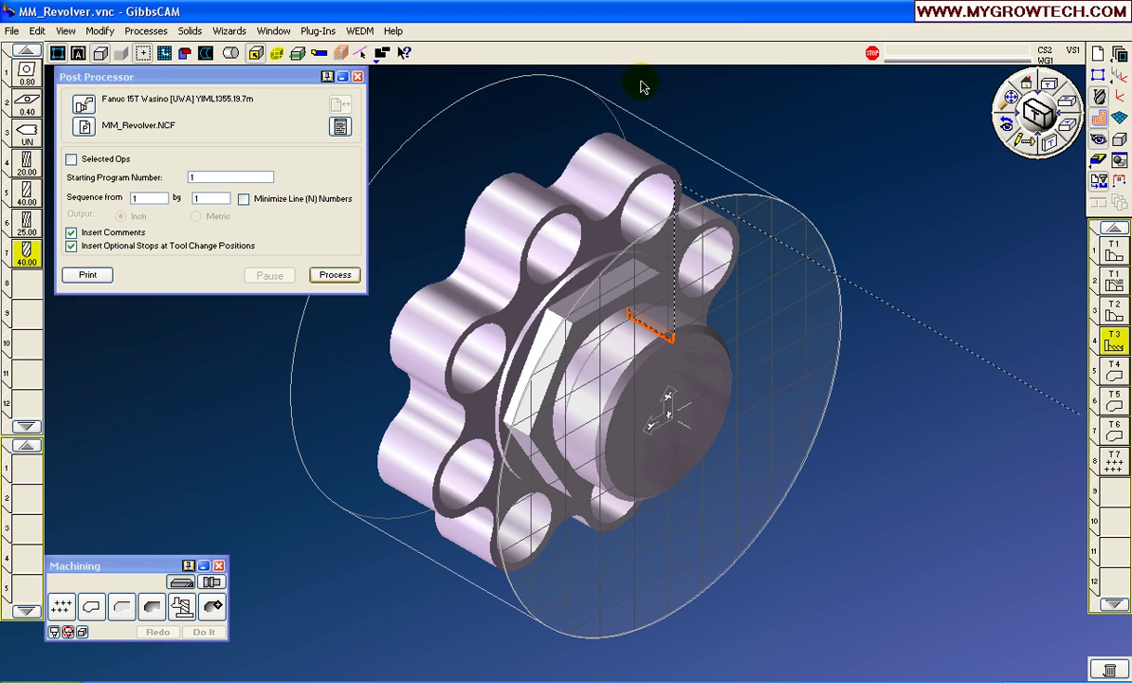
left_click(358, 76)
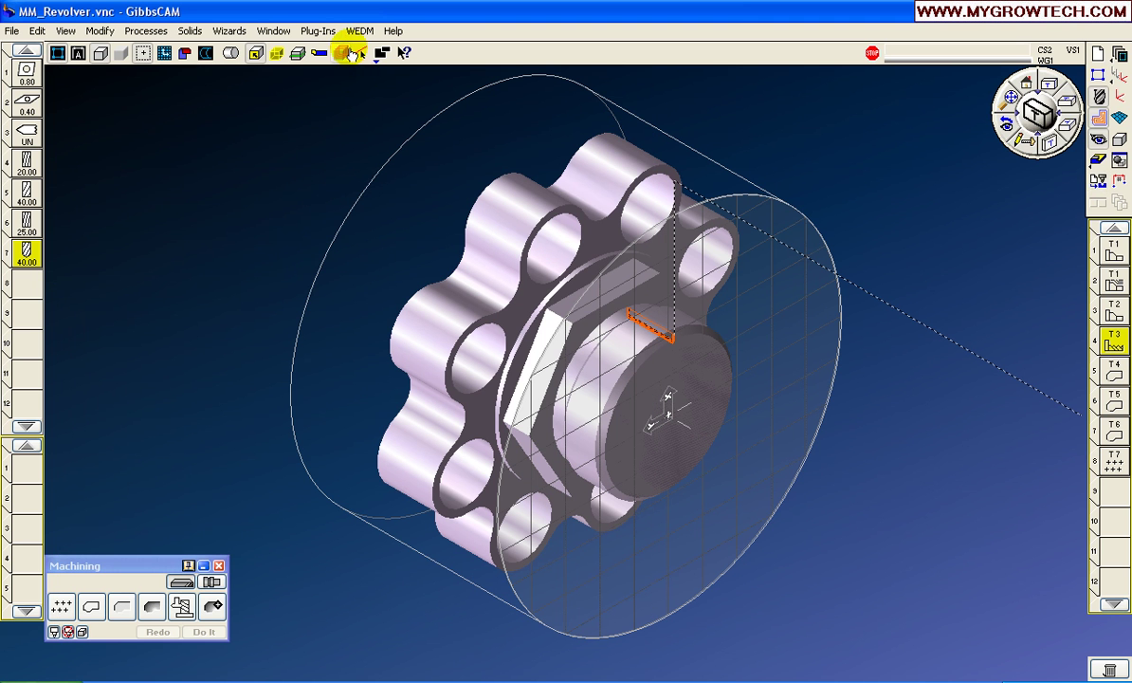
left_click(319, 31)
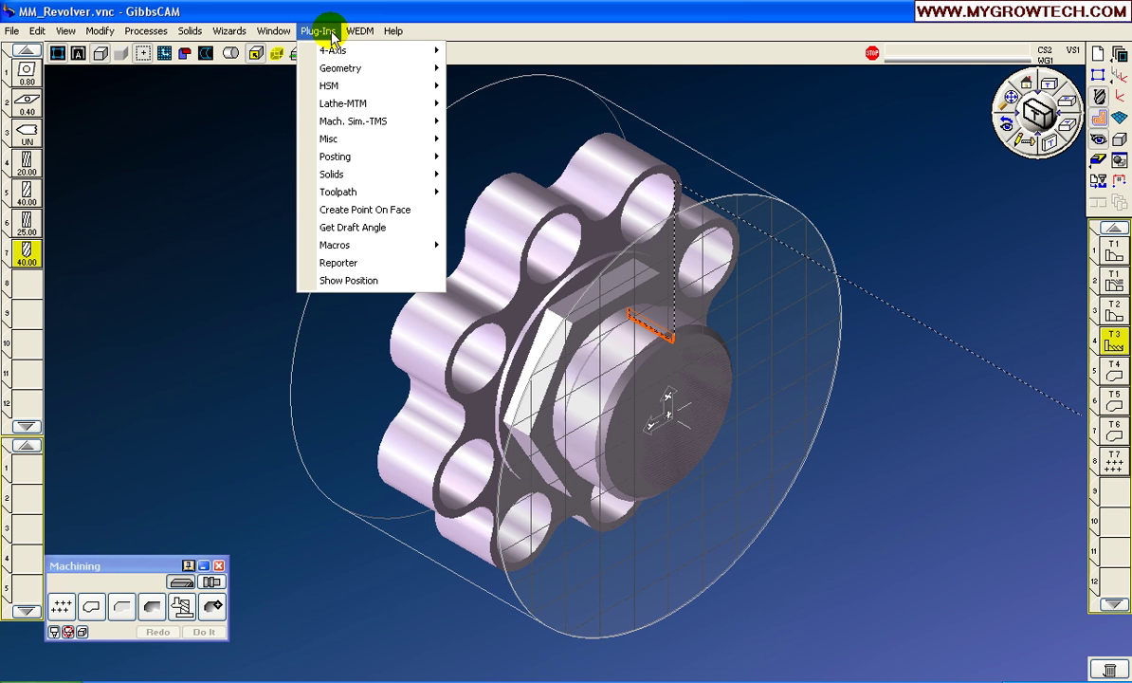
left_click(344, 262)
left_click_drag(493, 256, 228, 124)
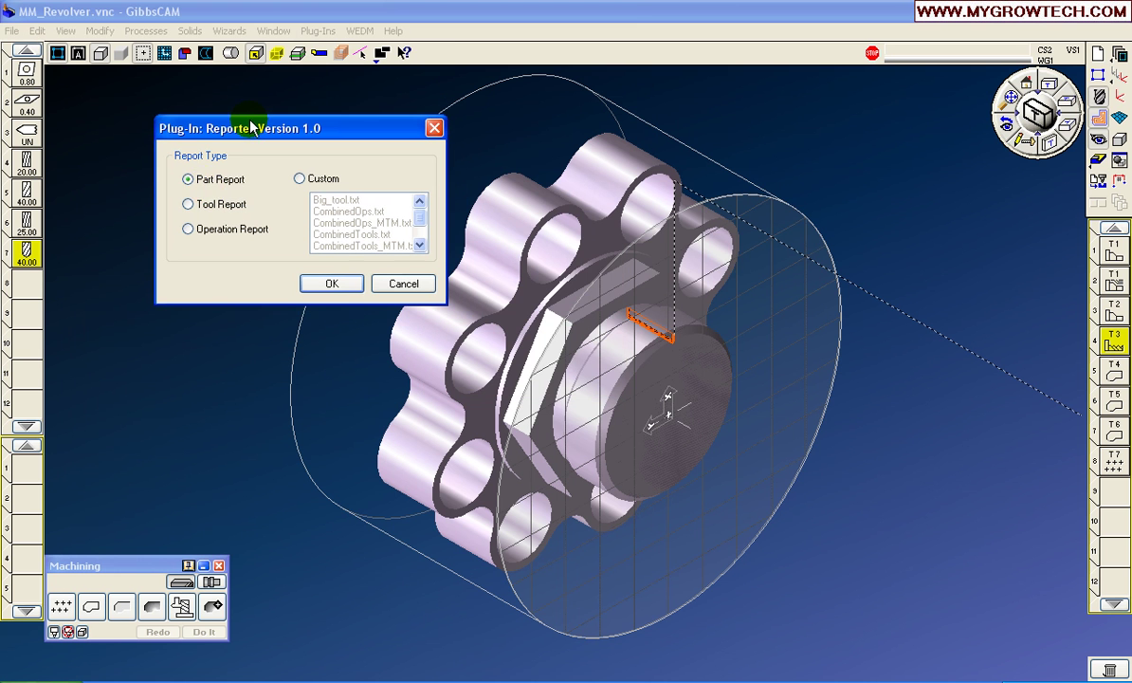
left_click(345, 285)
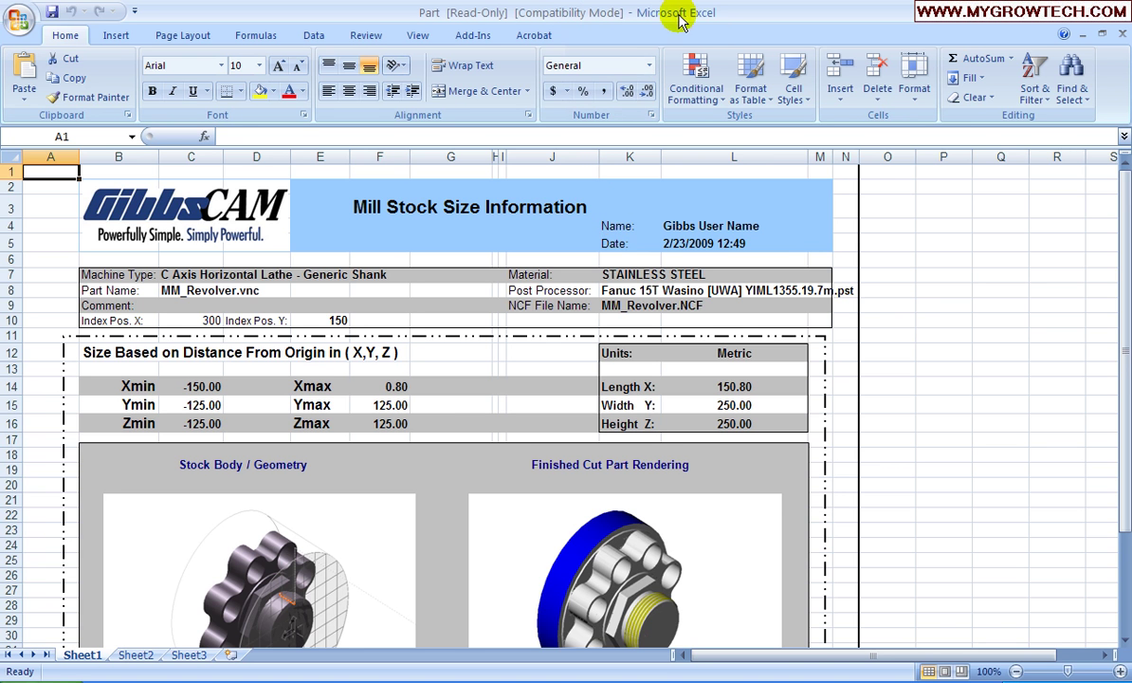
Examine the Mill Stock Size Information report, including the part data, stock dimensions, stock body image and finished part rendering
scroll(924, 323, "down", 1)
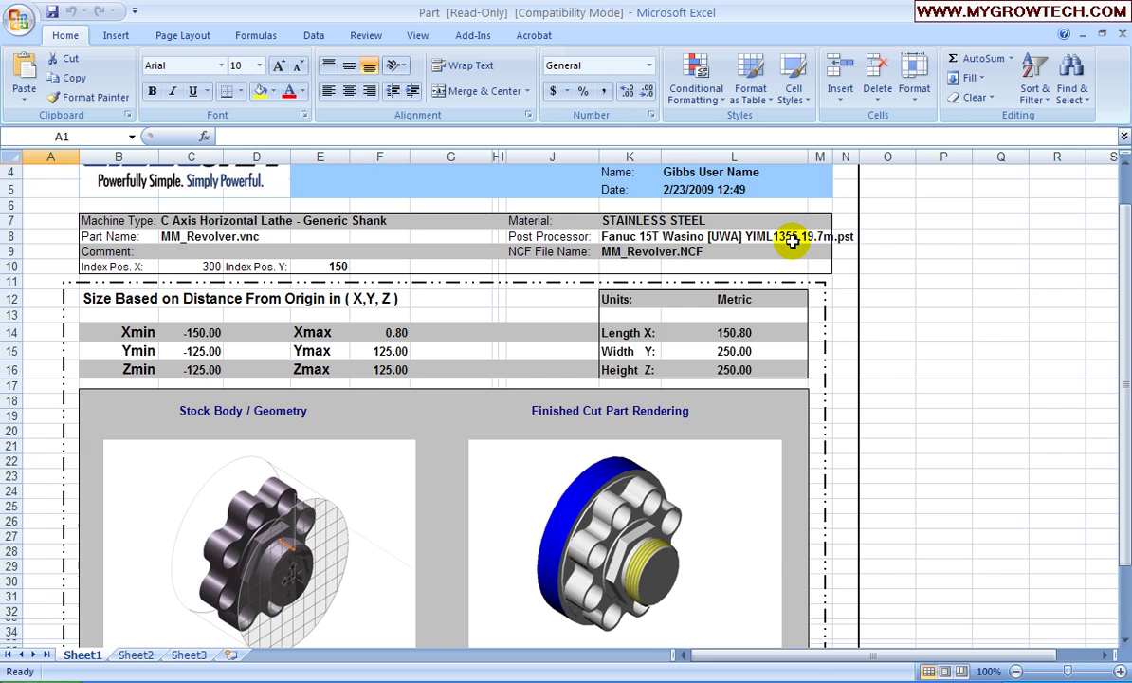
scroll(898, 262, "down", 1)
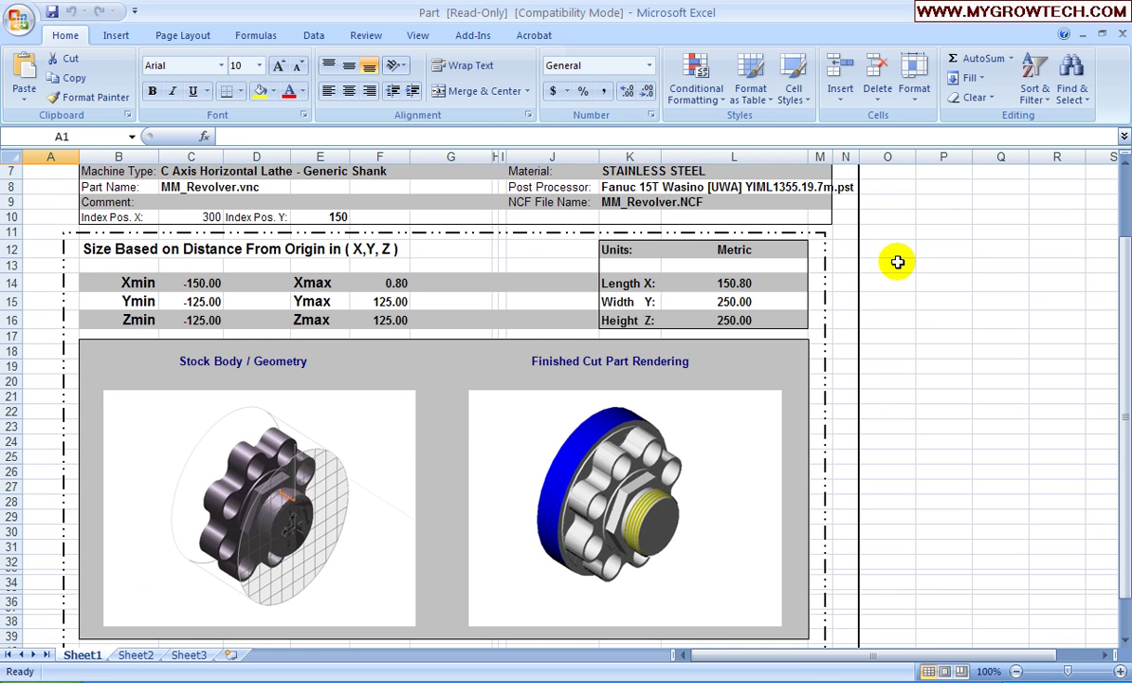
scroll(897, 262, "down", 3)
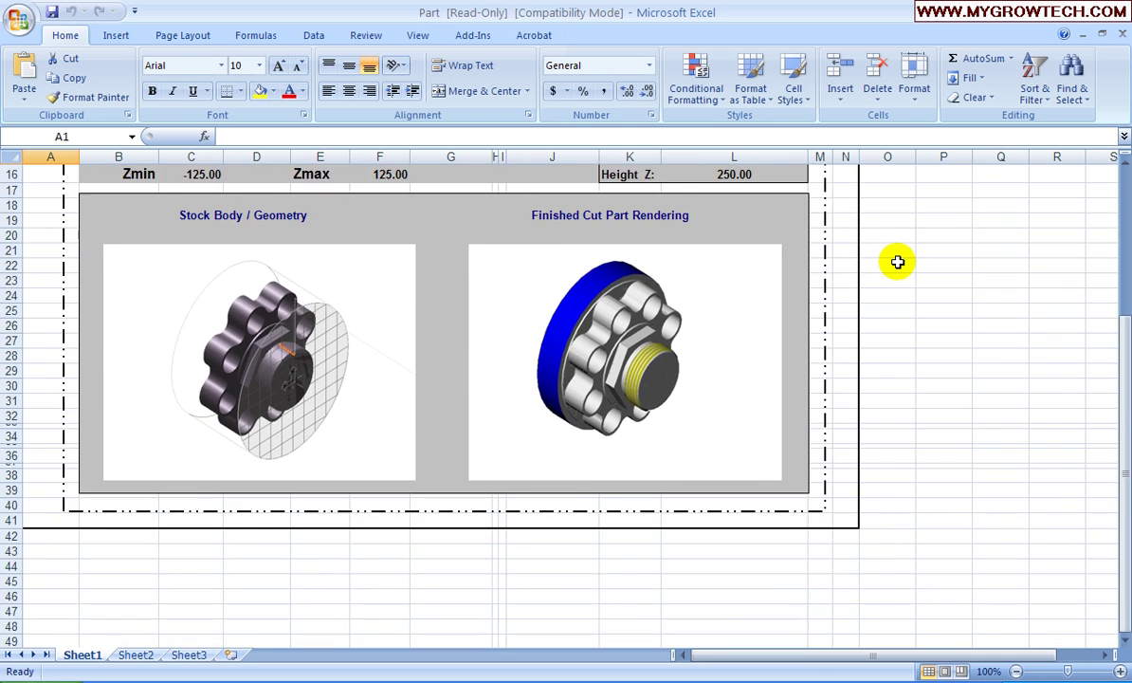
scroll(898, 261, "up", 5)
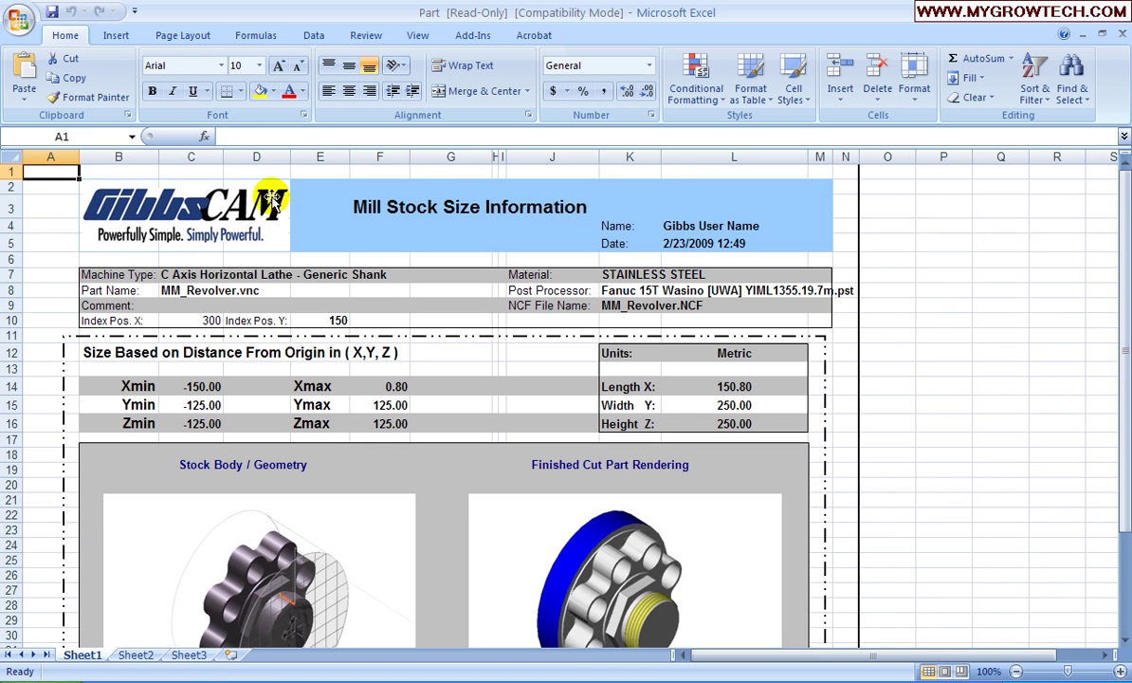
Move the GibbsCAM logo from the part report's header down over the part data, and close the report without saving
left_click(228, 199)
left_click_drag(387, 315, 389, 318)
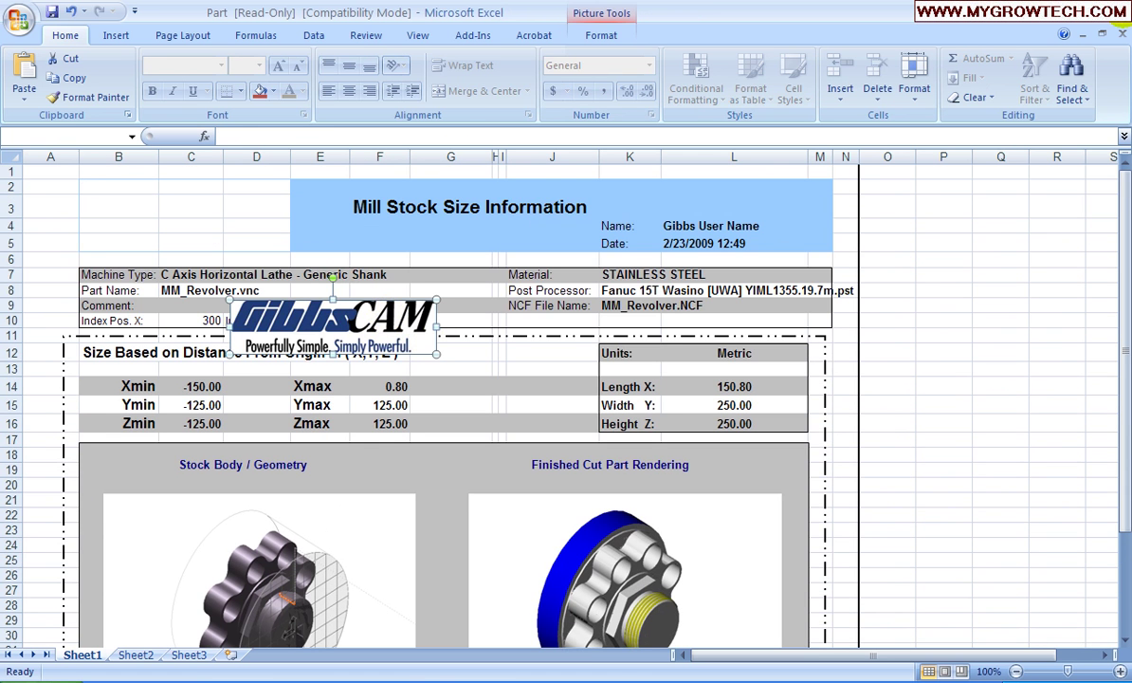
key("alt+F4")
left_click(571, 396)
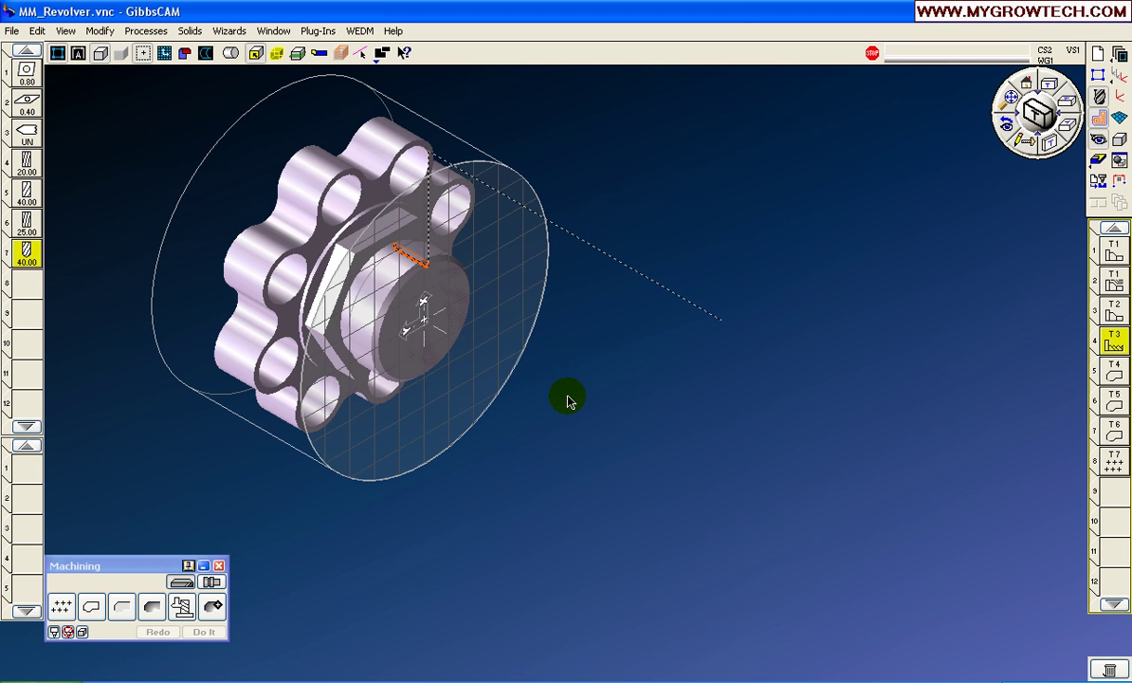
Generate a Tool Report with the Reporter plug-in
left_click(318, 30)
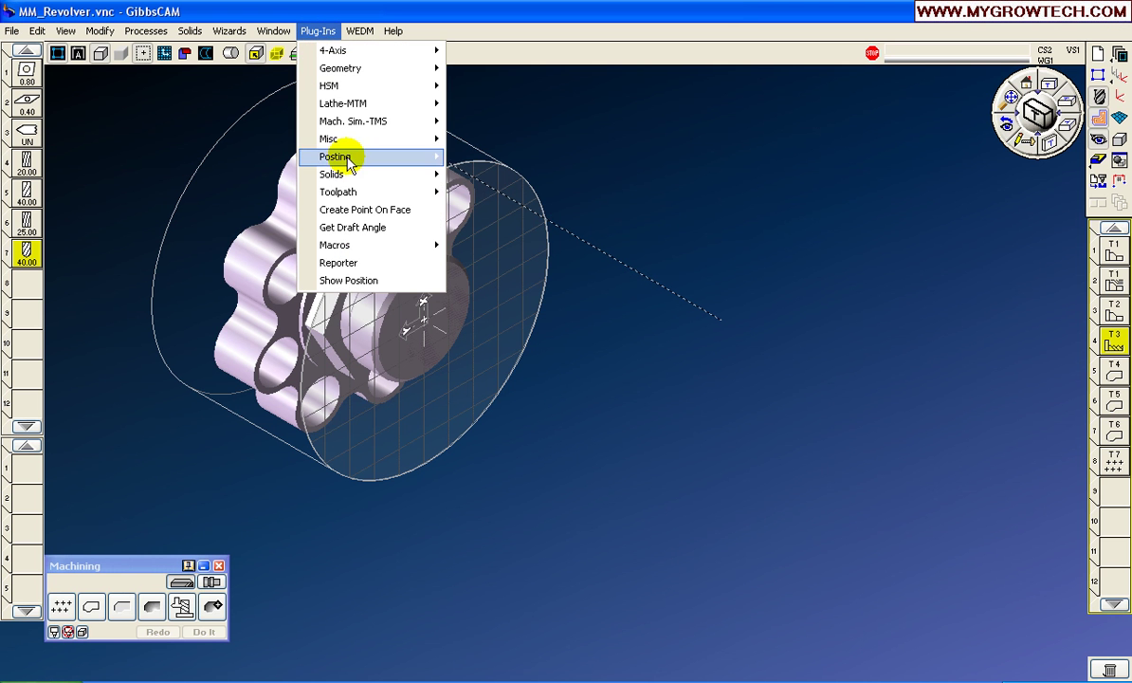
left_click(355, 263)
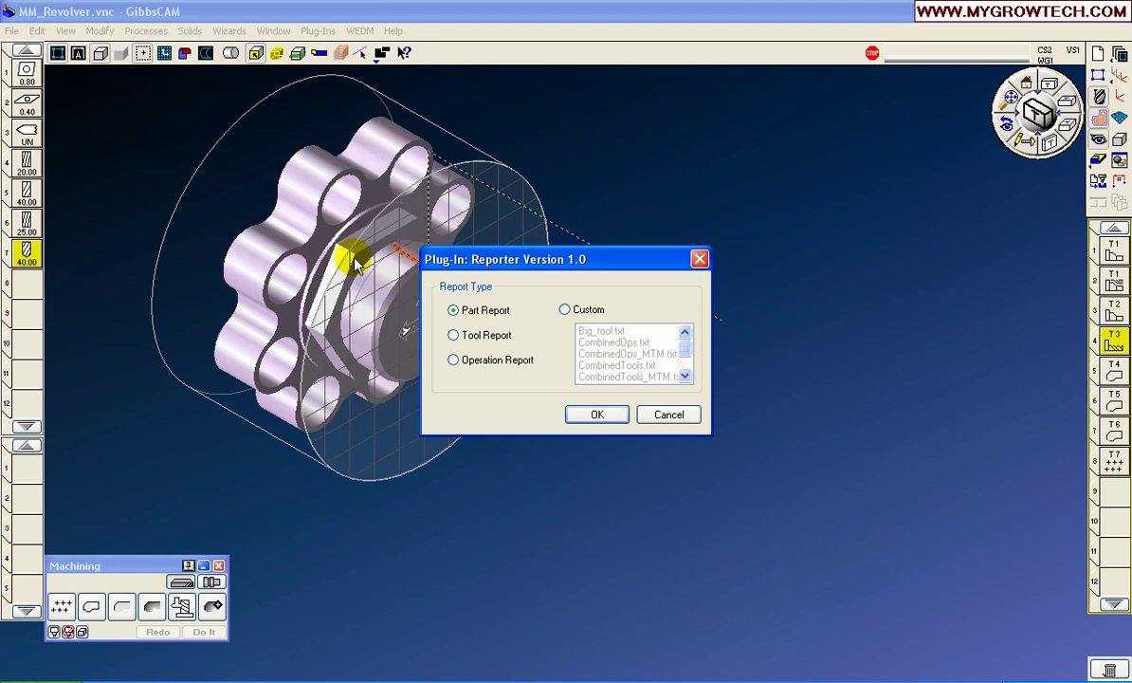
left_click(480, 334)
left_click(599, 415)
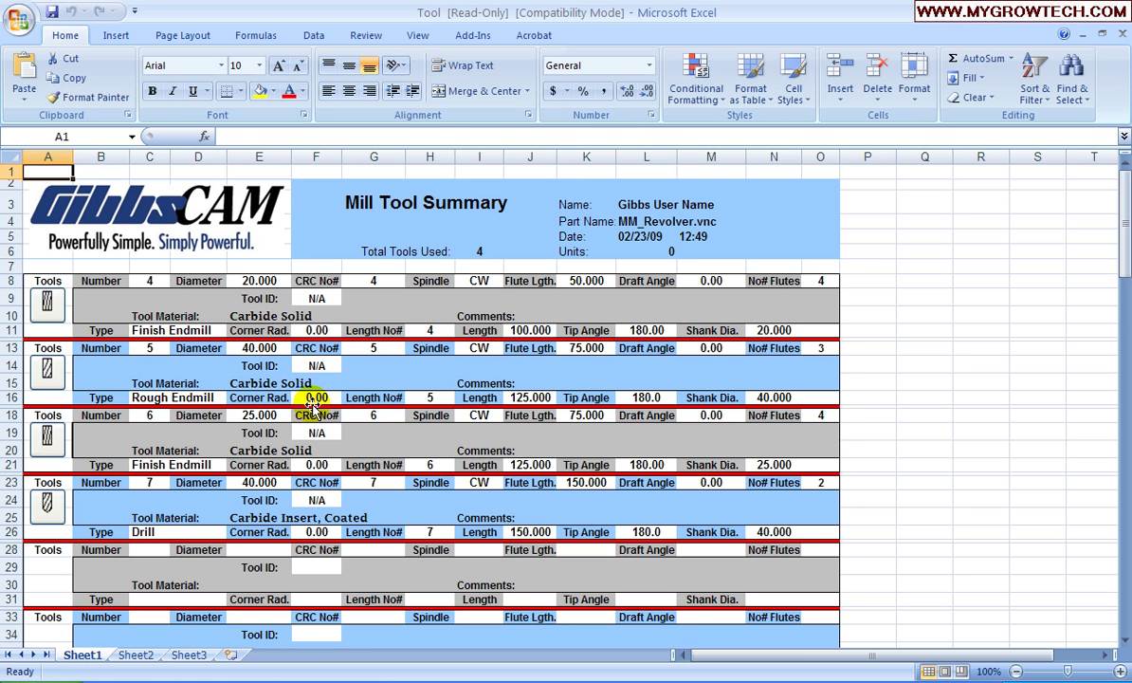
View the Lathe Tool Summary on Sheet2, move its logo over the tool rows, and close the tool report without saving
left_click(137, 655)
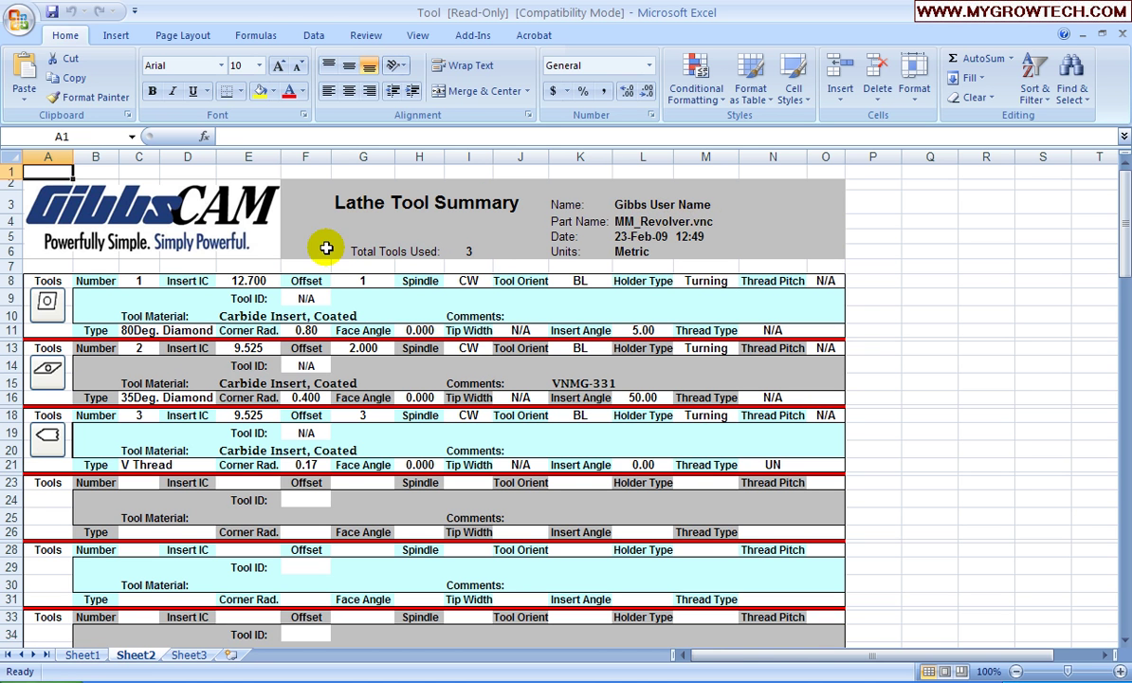
left_click_drag(218, 208, 464, 328)
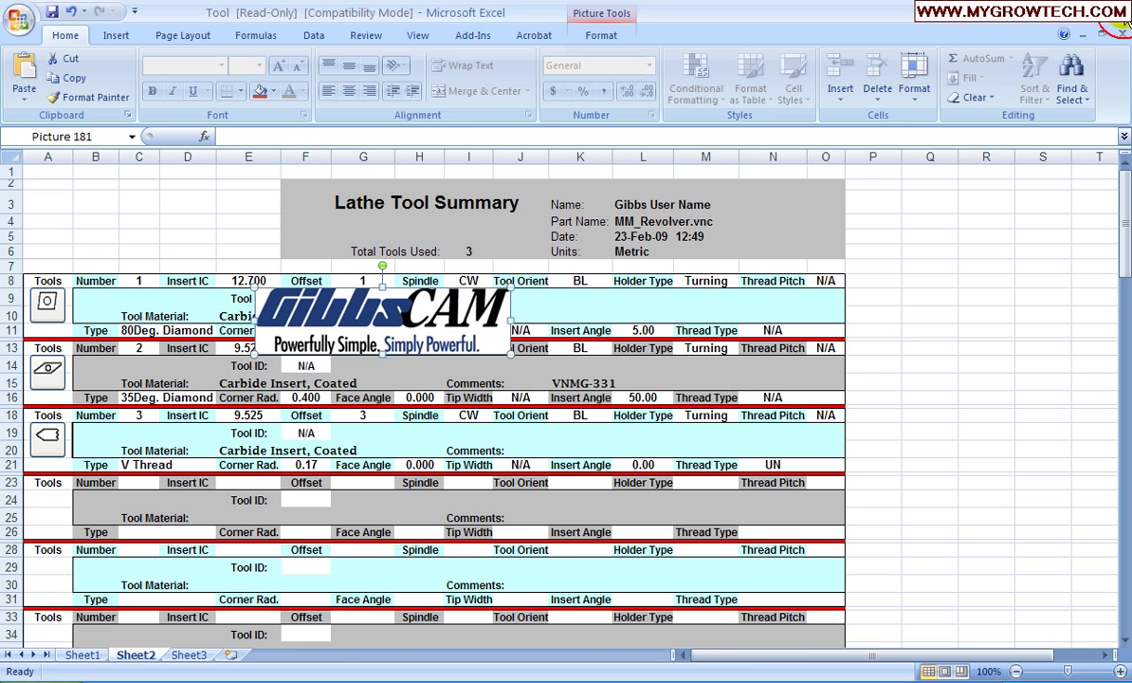
left_click(1123, 19)
left_click(639, 396)
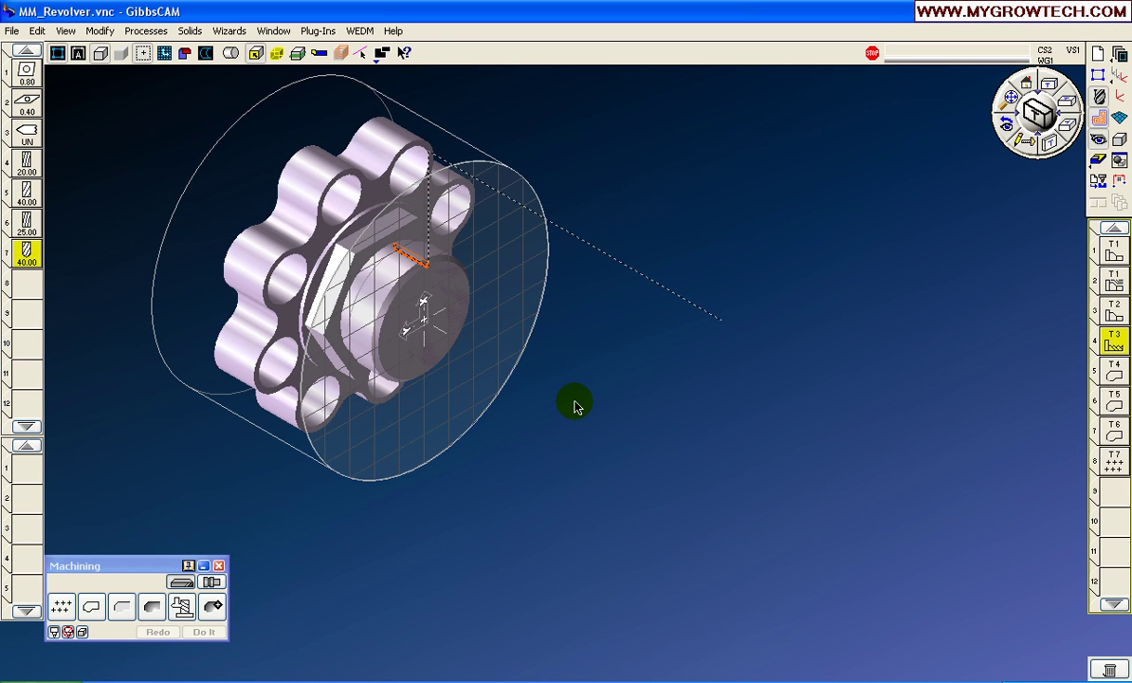
Generate an Operation Report with the Reporter plug-in
left_click(318, 31)
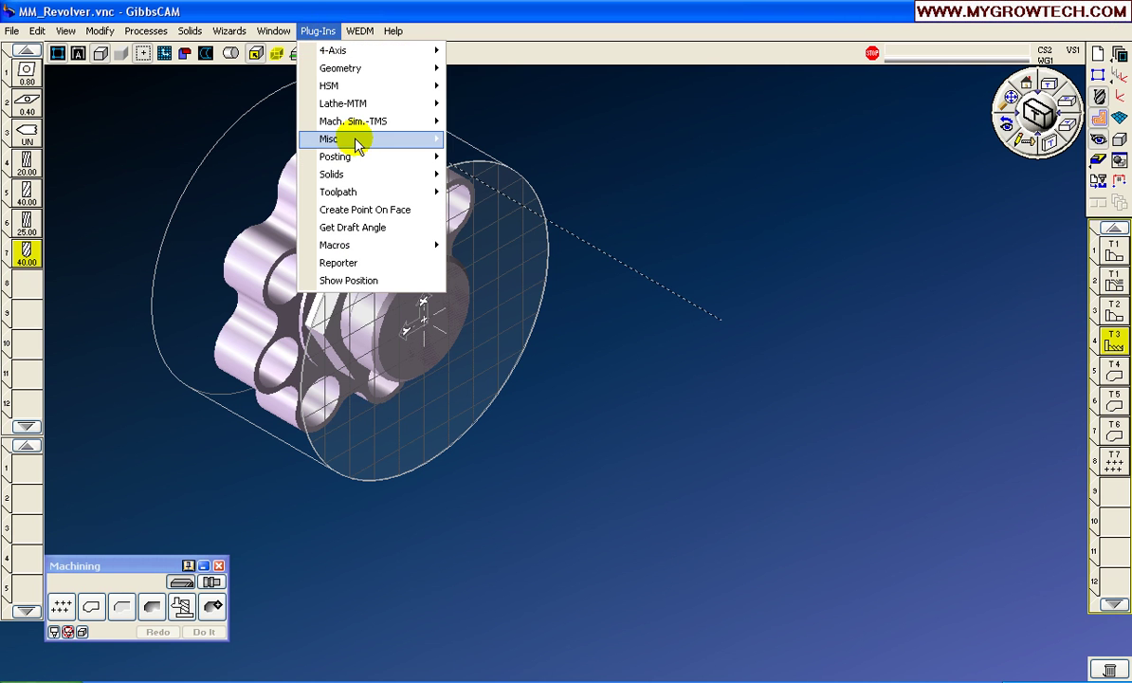
left_click(370, 262)
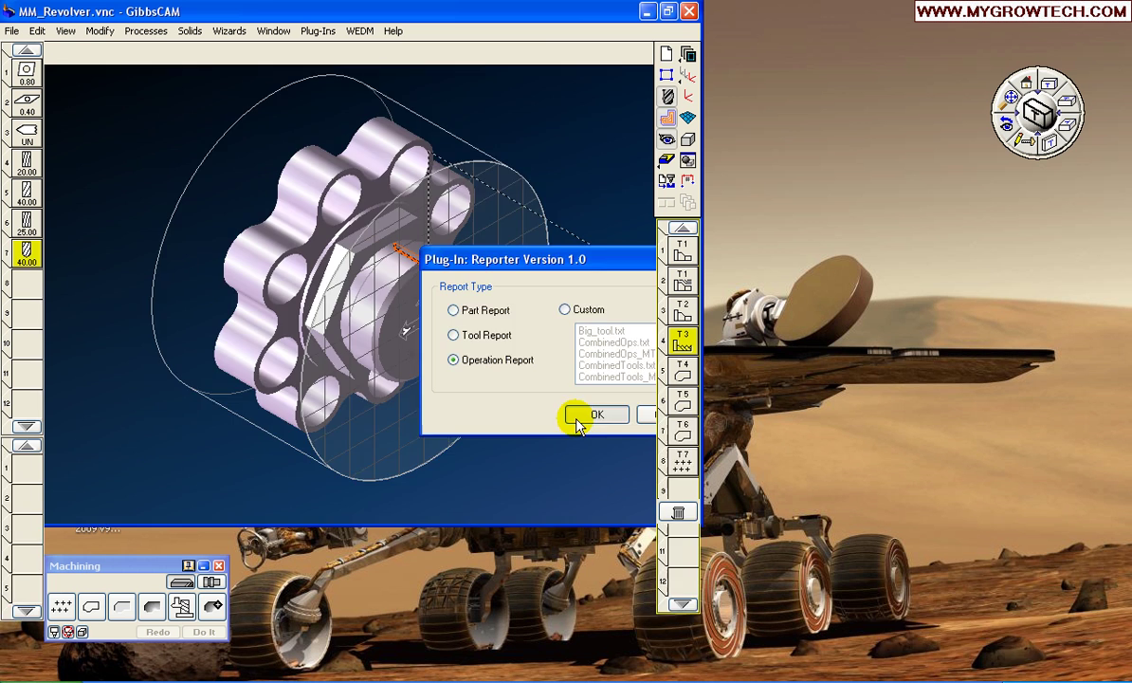
left_click(578, 418)
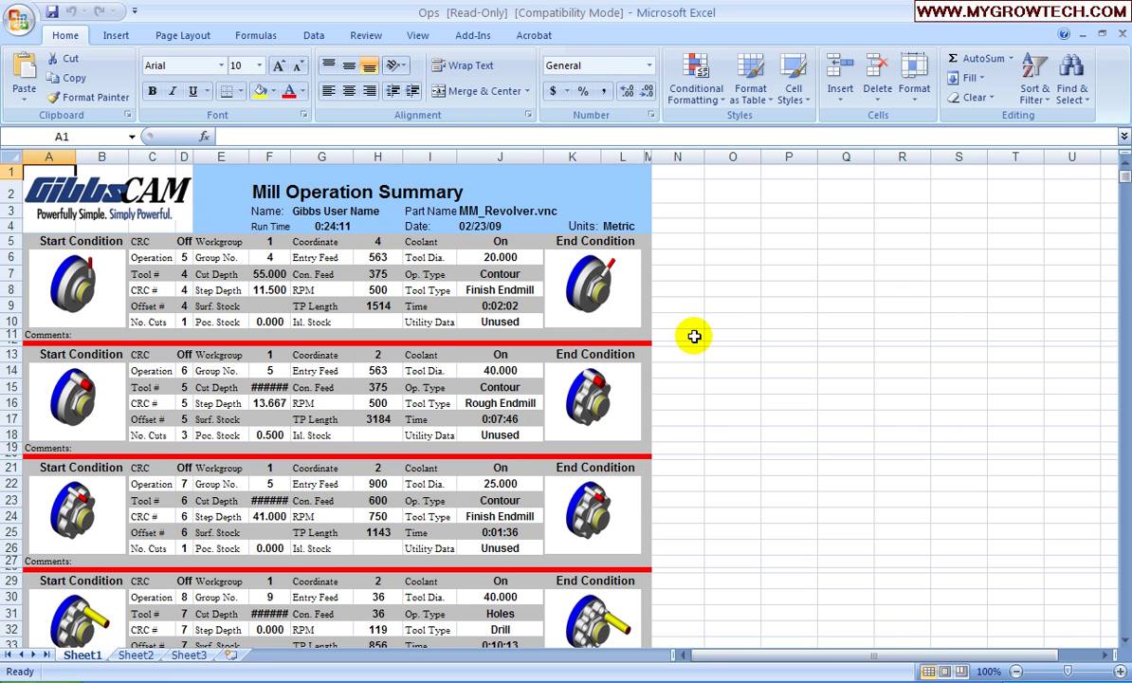
Examine the Mill Operation Summary and the Lathe Operation Summary on Sheet2, including operation 1's CSS value, and close the report without saving
scroll(695, 336, "down", 3)
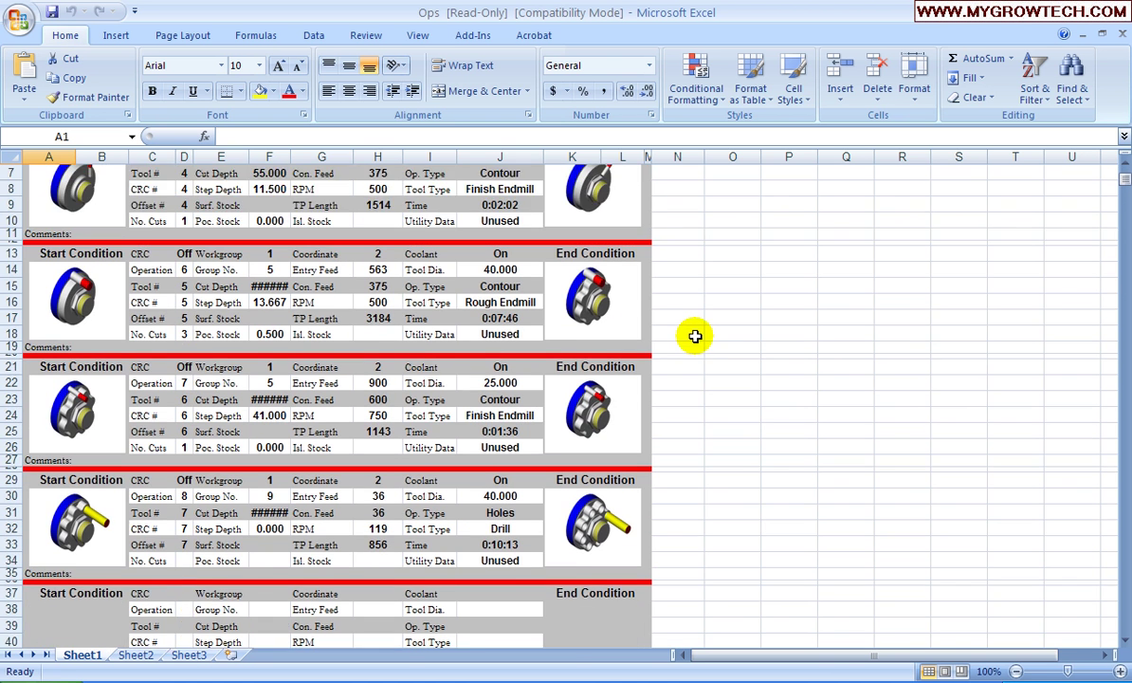
scroll(145, 254, "up", 3)
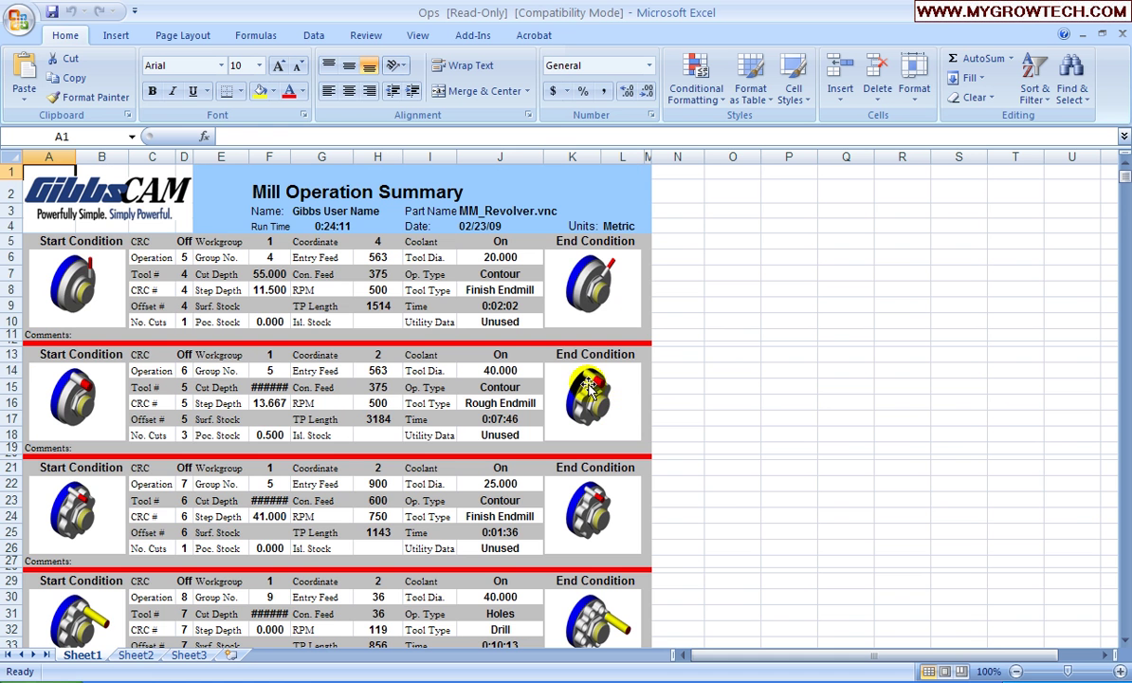
left_click(138, 655)
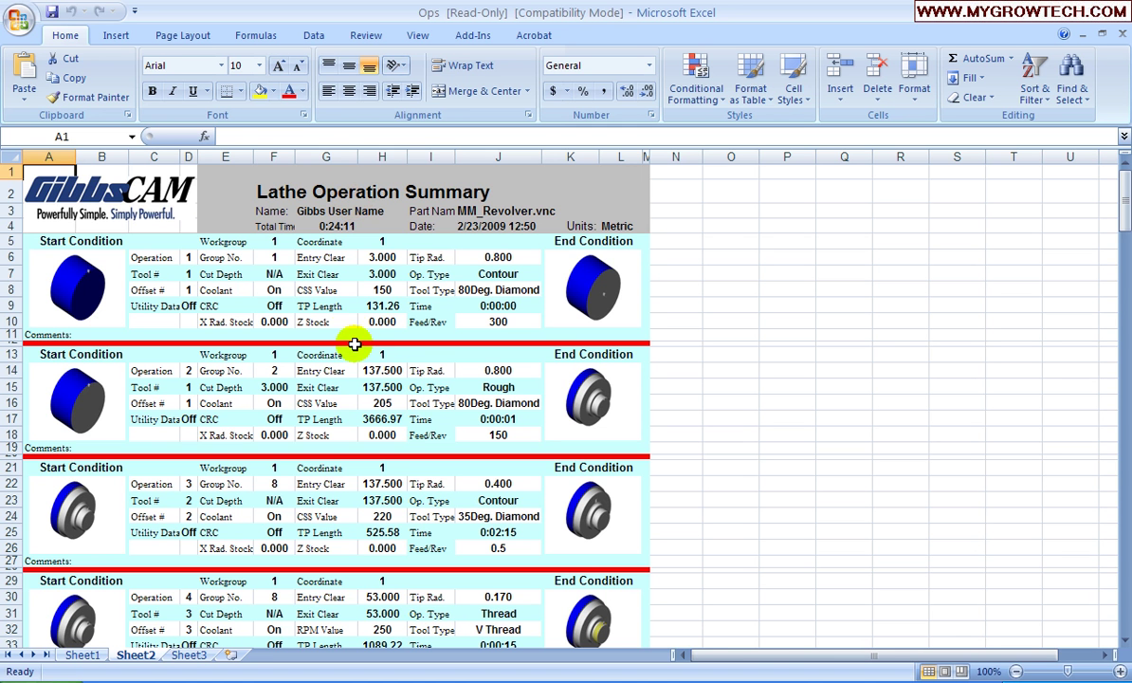
left_click(366, 292)
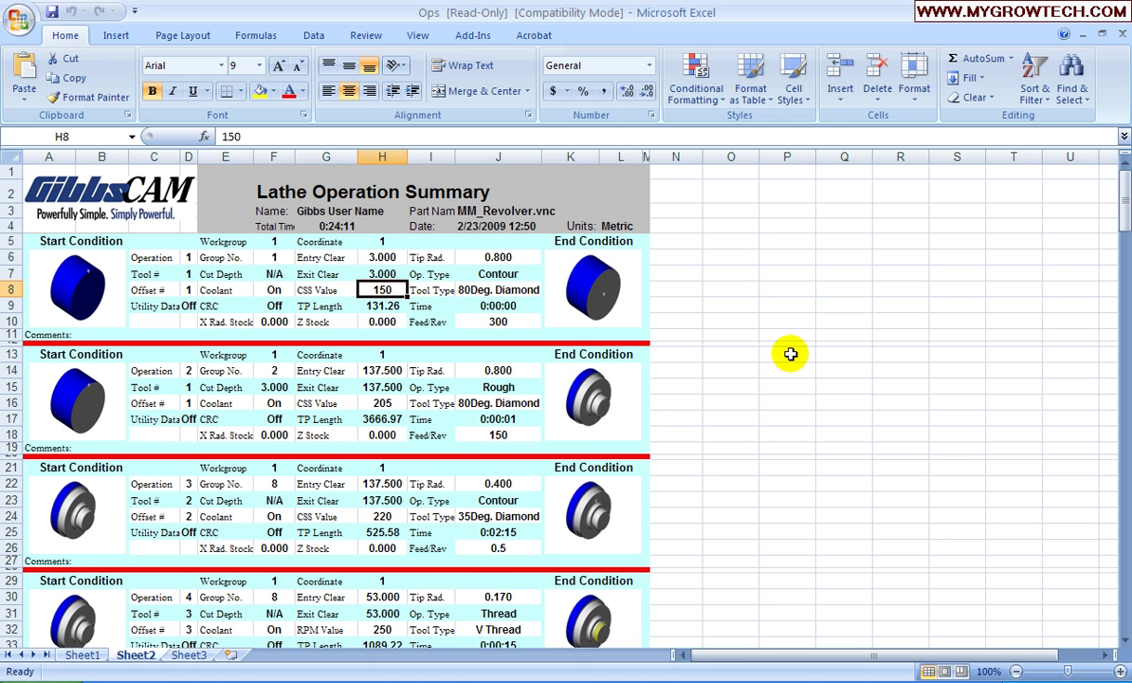
scroll(791, 354, "down", 3)
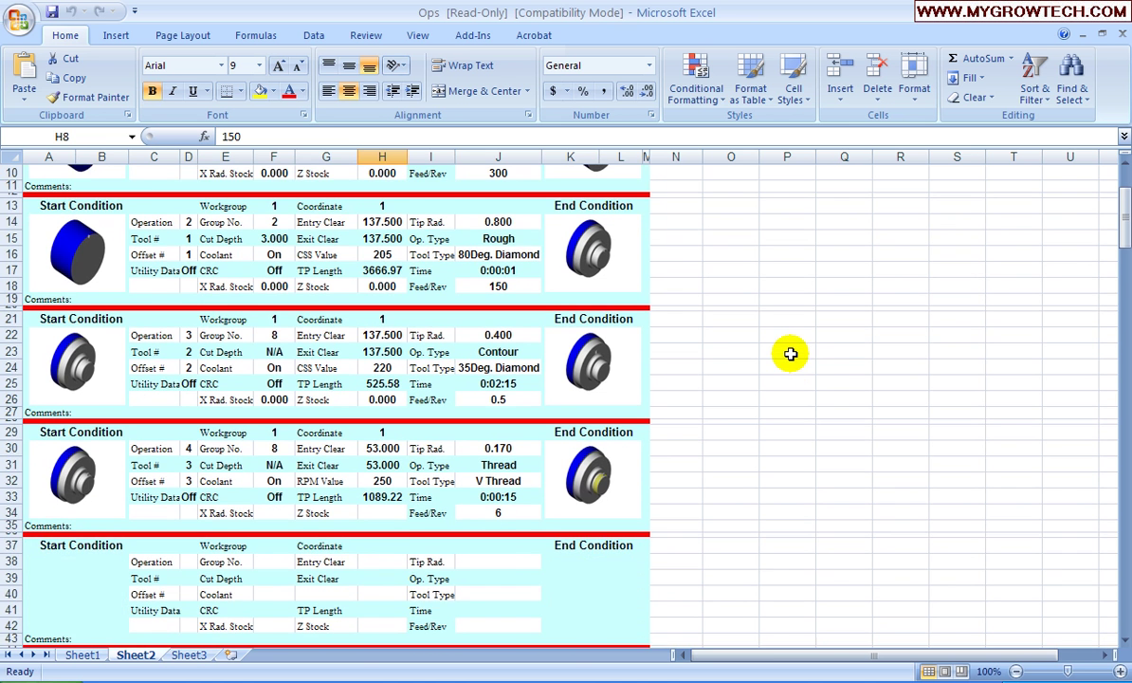
scroll(791, 353, "up", 3)
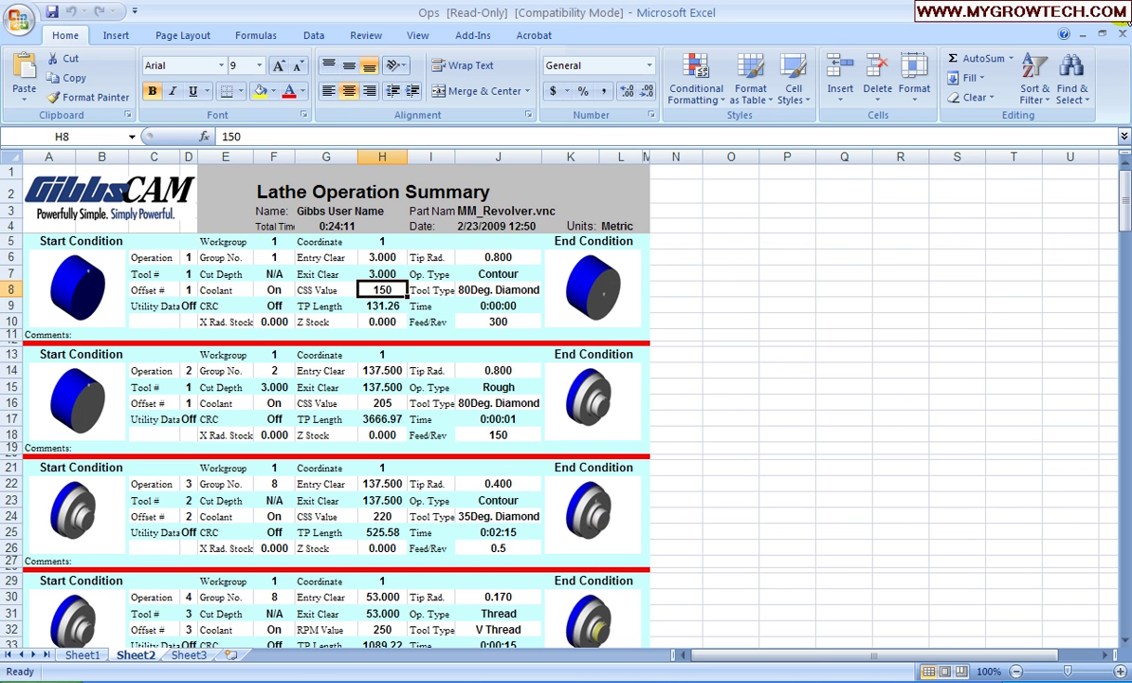
left_click(1124, 13)
left_click(575, 399)
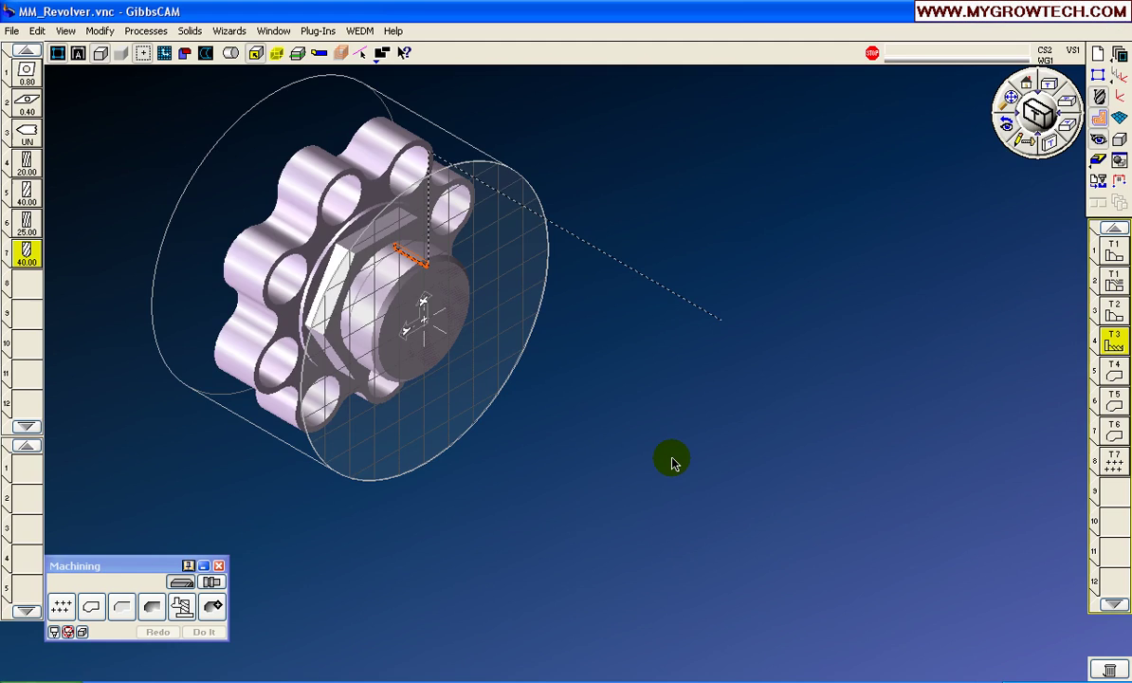